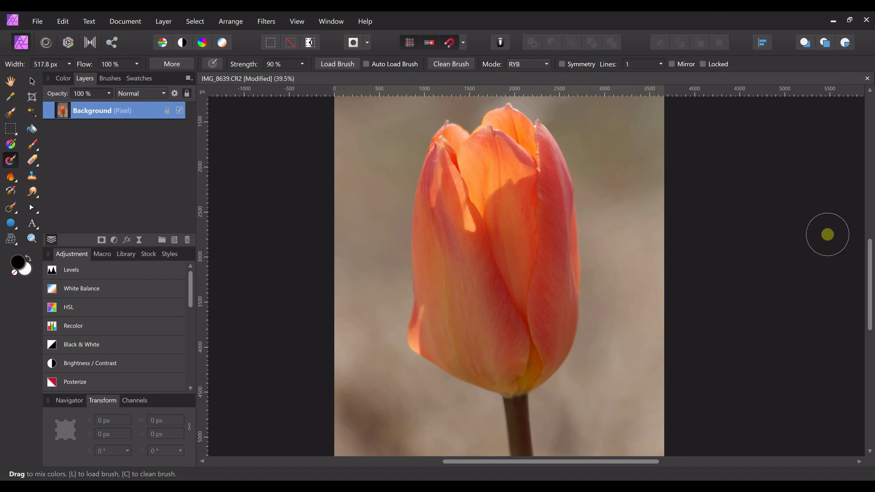
Step: Duplicate the Background layer and hide the locked original layer
drag(868, 261, 872, 284)
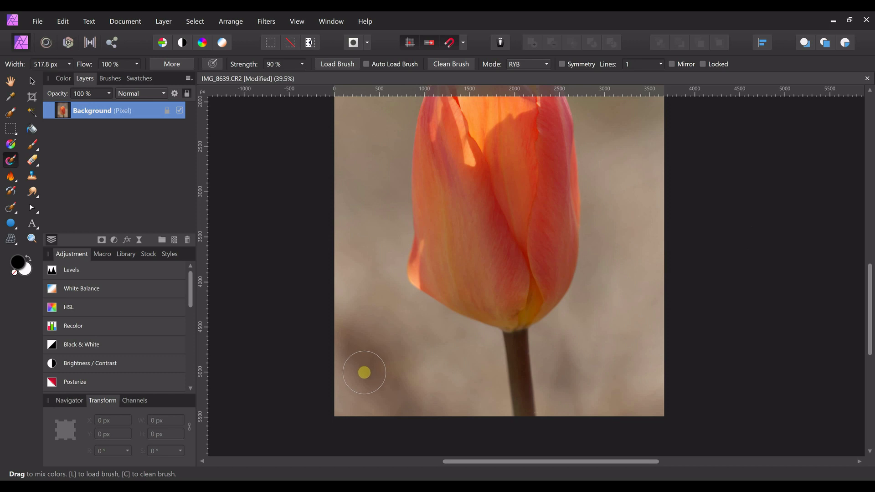
key(ctrl+j)
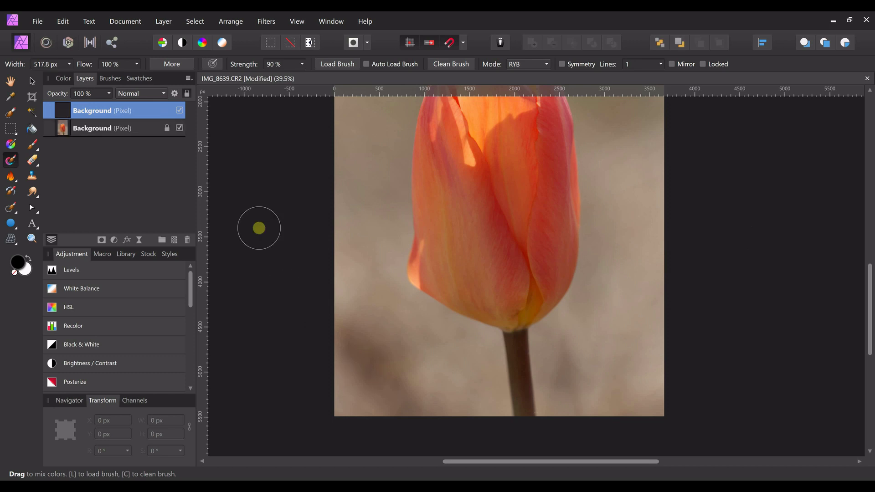
click(180, 129)
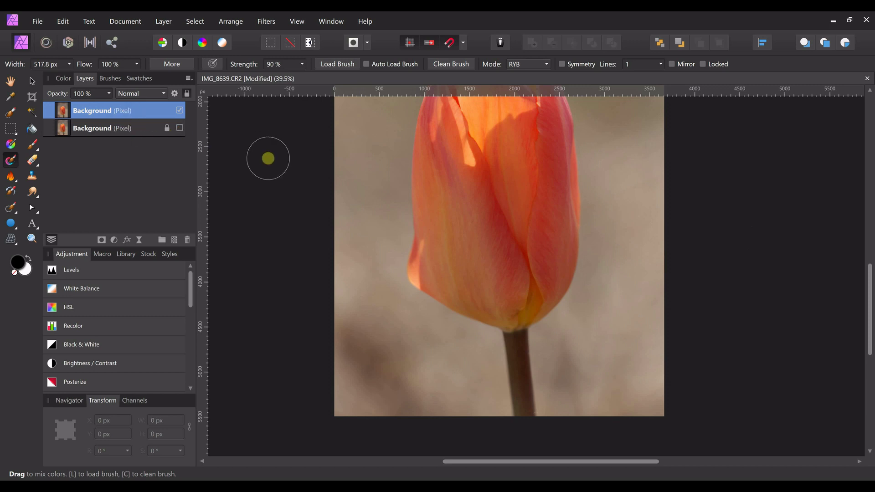
Step: Select the whole tulip and its stem with the Selection Brush, increasing the brush width to 75.2 px
scroll(268, 158, down, 3)
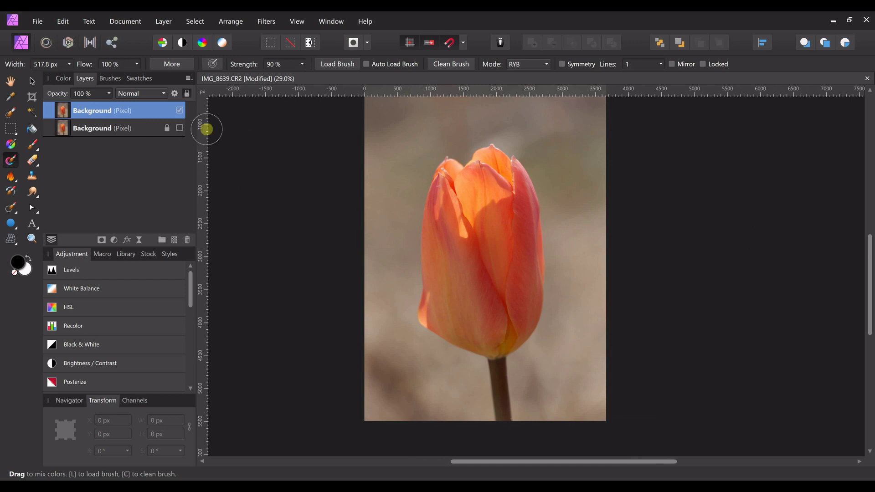
click(13, 112)
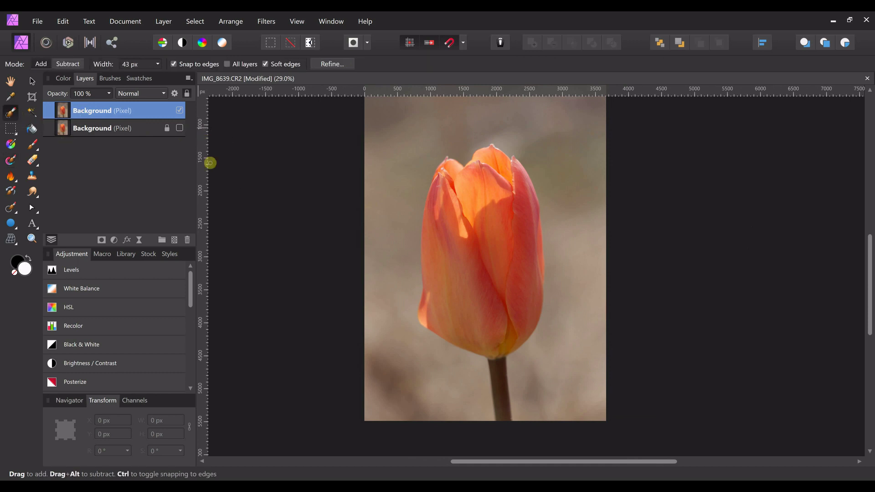
mouse_move(454, 198)
mouse_down()
mouse_move(461, 235)
mouse_move(470, 193)
mouse_move(477, 204)
mouse_move(462, 193)
mouse_move(449, 197)
mouse_move(460, 268)
mouse_move(491, 283)
mouse_move(509, 200)
mouse_move(491, 181)
mouse_move(488, 158)
mouse_move(508, 175)
mouse_move(517, 166)
mouse_move(509, 245)
mouse_move(523, 205)
mouse_move(522, 226)
mouse_move(531, 202)
mouse_up()
key(bracketright)
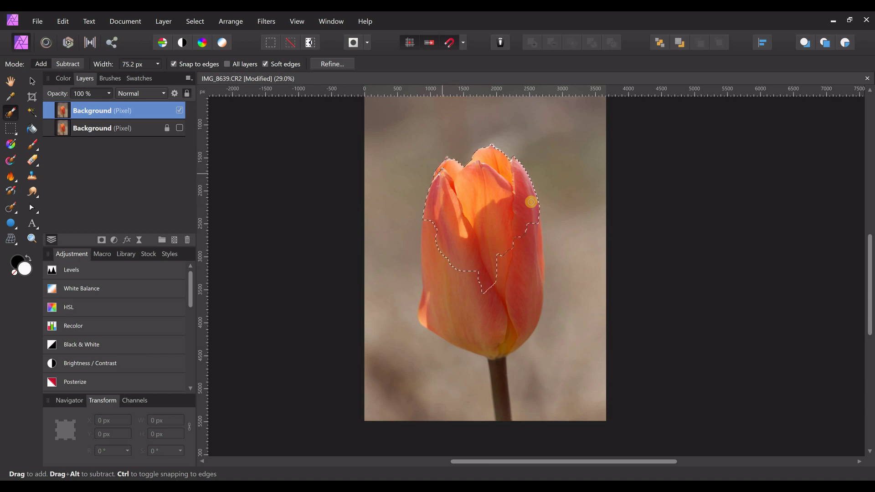
mouse_move(518, 271)
mouse_down()
mouse_move(533, 223)
mouse_move(533, 292)
mouse_move(458, 282)
mouse_up()
mouse_move(458, 244)
mouse_down()
mouse_move(440, 246)
mouse_move(434, 315)
mouse_move(478, 323)
mouse_move(456, 346)
mouse_move(479, 351)
mouse_move(506, 401)
mouse_move(500, 387)
mouse_up()
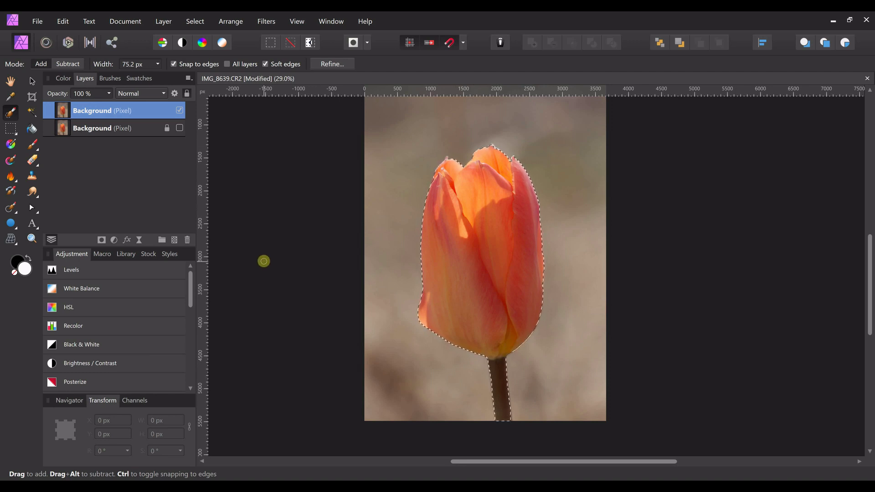
Step: Copy the selected tulip and stem onto its own layer and deselect the pixels
key(ctrl+j)
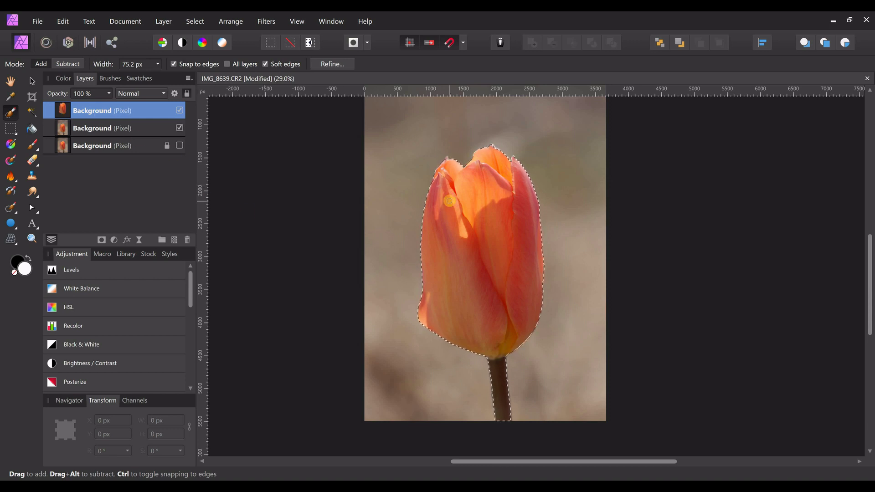
key(ctrl+d)
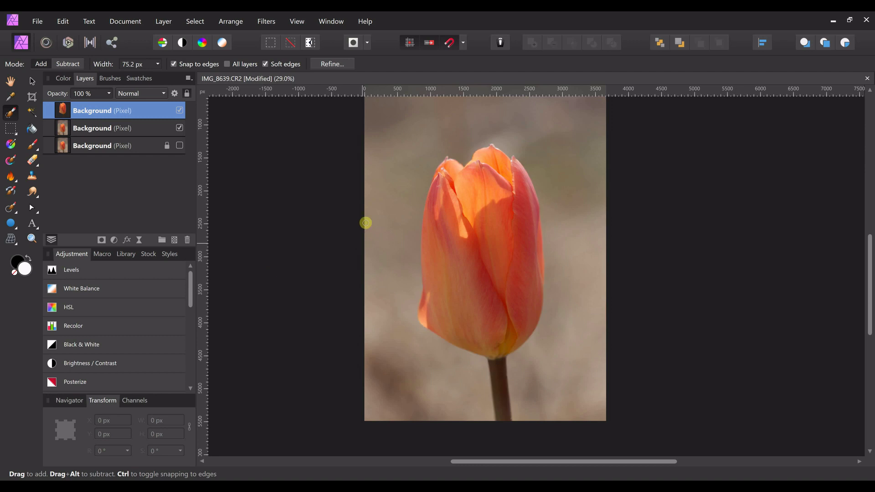
click(195, 21)
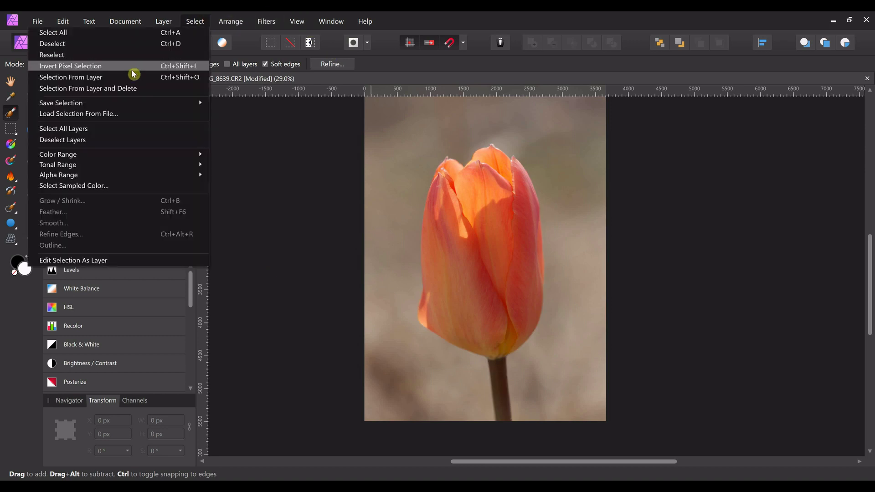
click(297, 156)
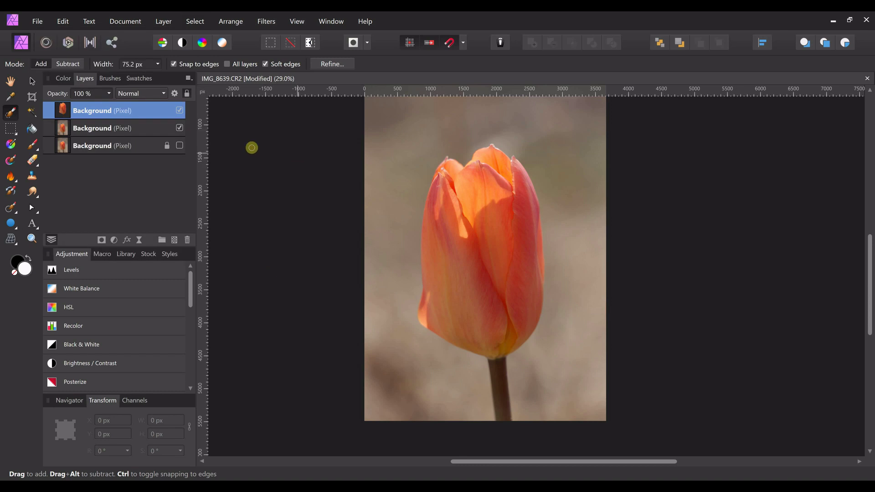
Step: Hide the cut-out tulip layer and make the unlocked full-photo copy beneath it active
click(179, 110)
click(142, 131)
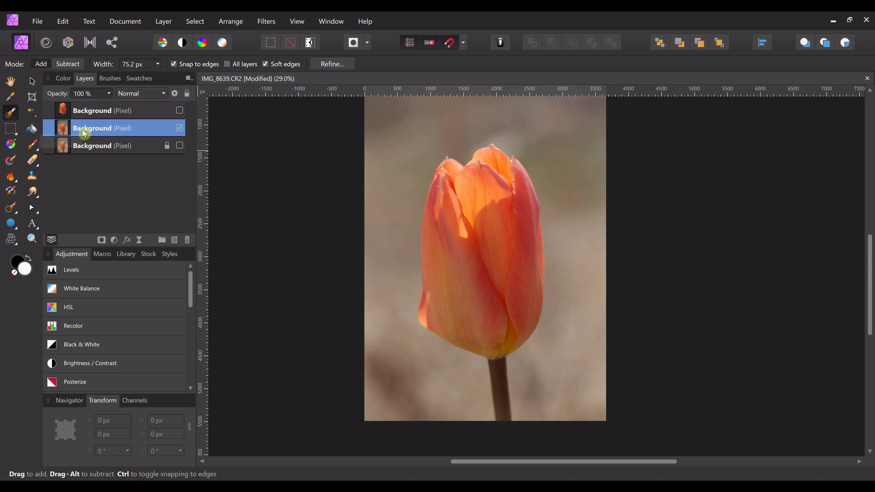
Step: Set up the Paint Mixer Brush with the last brush in the Oils set at a width of 517.8 px
click(11, 161)
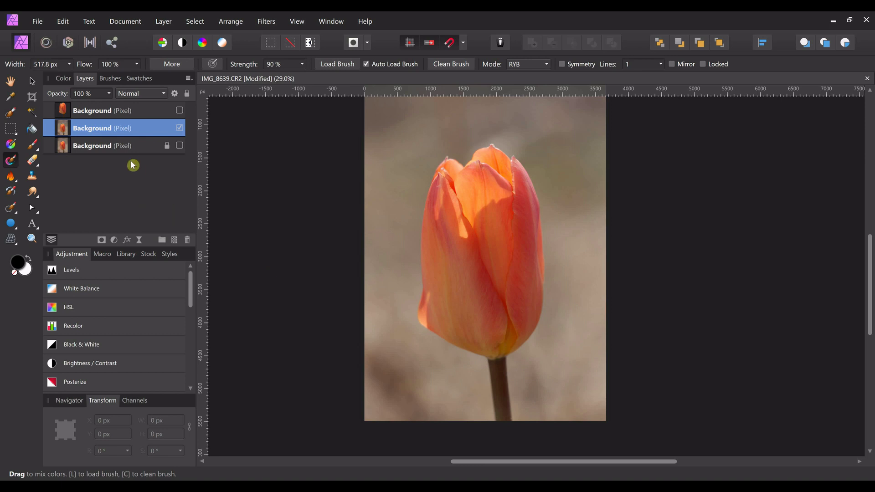
click(111, 80)
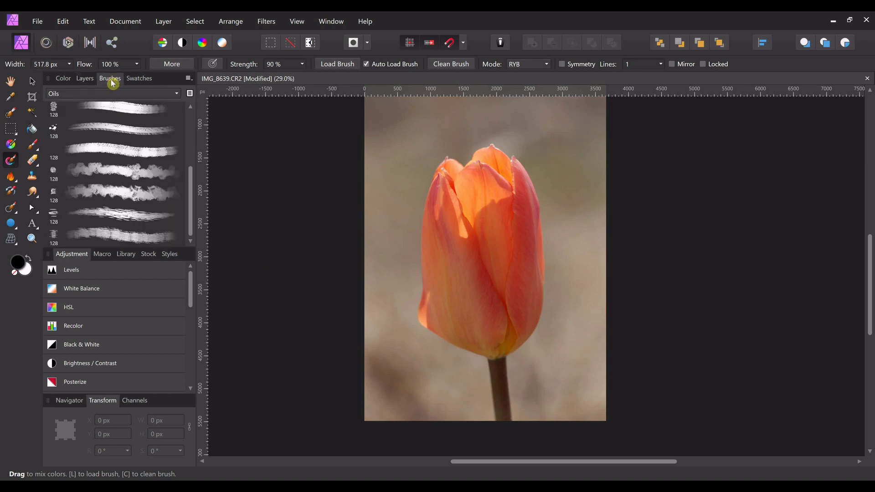
drag(189, 179, 195, 124)
click(179, 93)
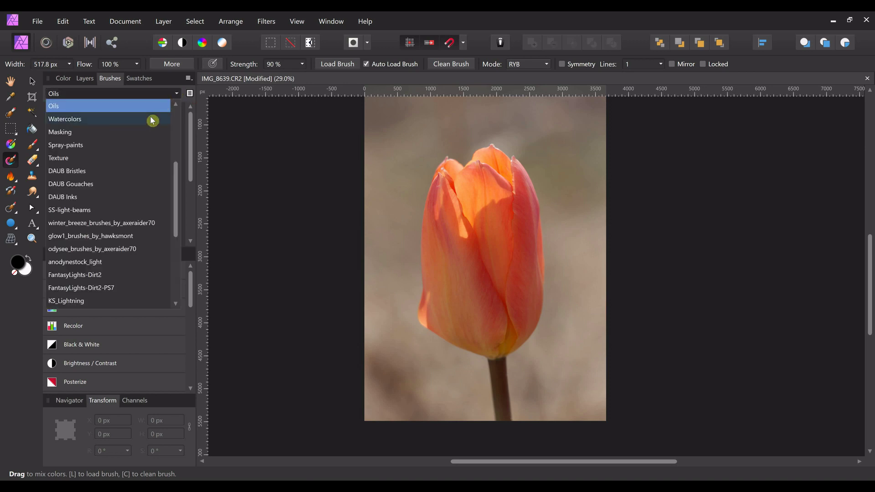
mouse_move(176, 179)
mouse_down()
mouse_move(184, 135)
mouse_move(174, 157)
mouse_move(194, 146)
mouse_move(184, 195)
mouse_up()
click(98, 171)
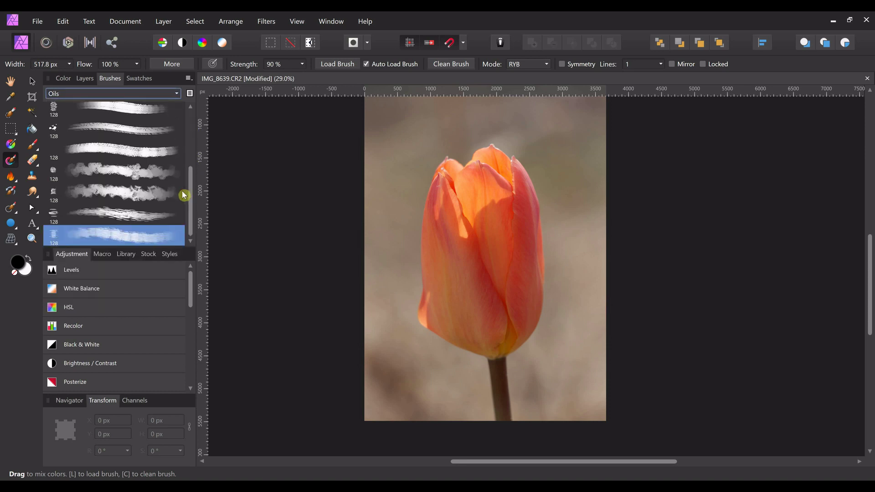
click(104, 233)
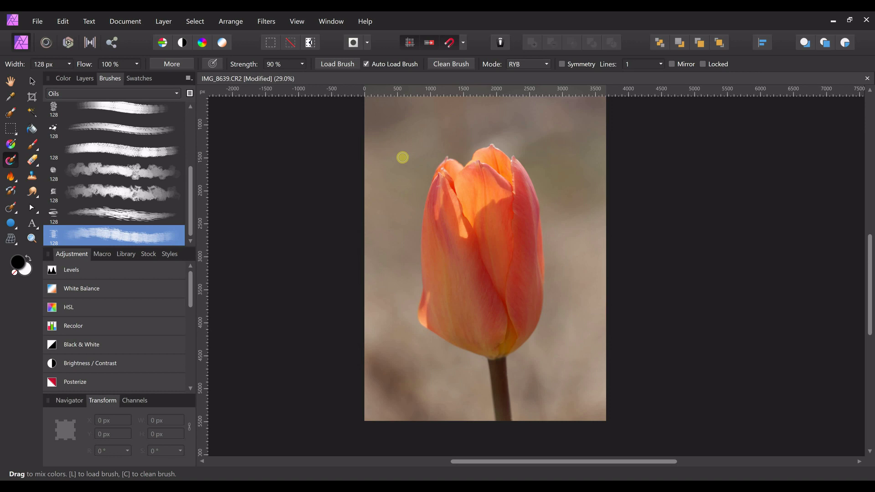
key(bracketright)
key(bracketright)
key(bracketright)
key(bracketright)
key(bracketright)
key(bracketright)
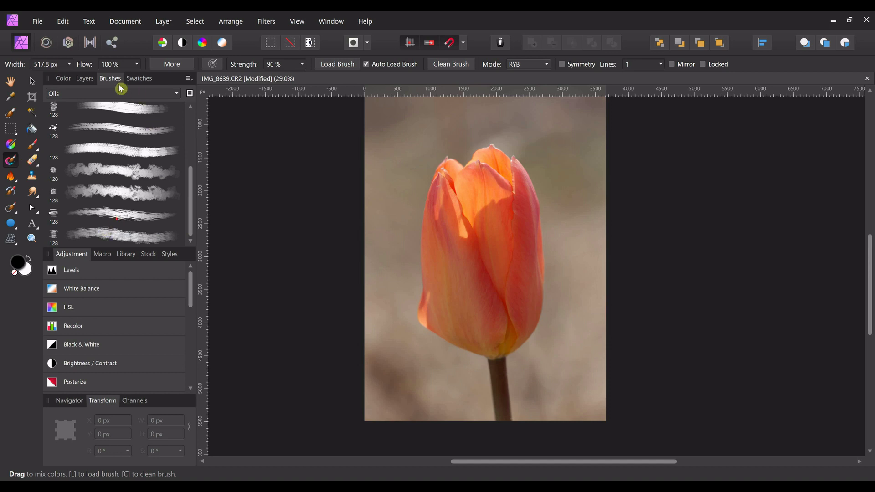
Step: Load the mixer brush with the current black colour and turn off Auto Load Brush
click(85, 78)
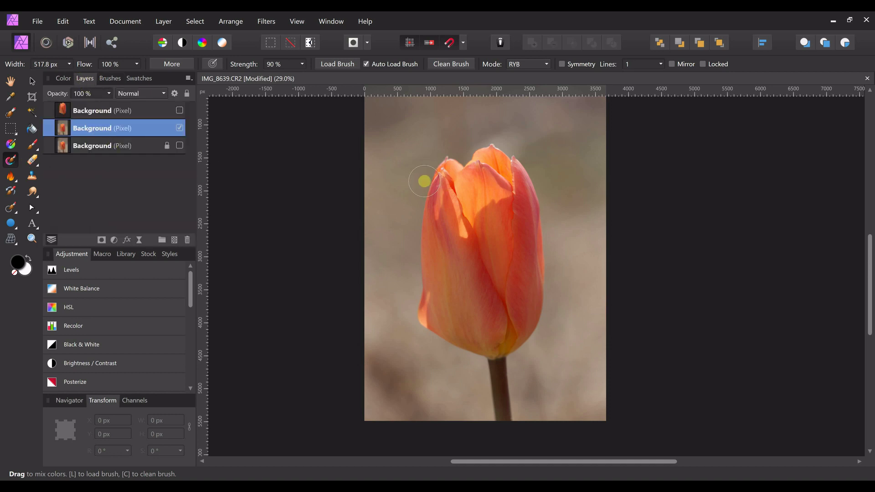
click(326, 64)
click(378, 64)
Step: Paint a test stroke on the background beside the tulip, undo it, and clean the paint off the brush
mouse_move(387, 137)
mouse_down()
mouse_move(381, 141)
mouse_move(398, 146)
mouse_move(413, 137)
mouse_up()
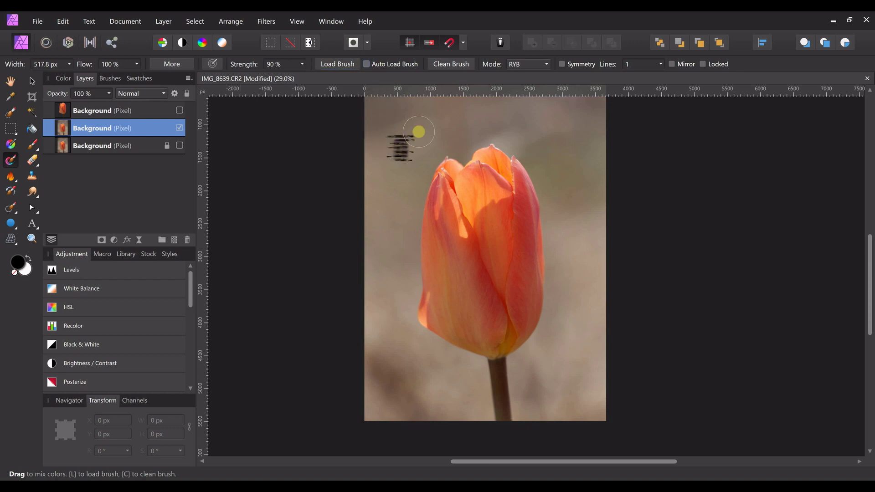
key(ctrl+z)
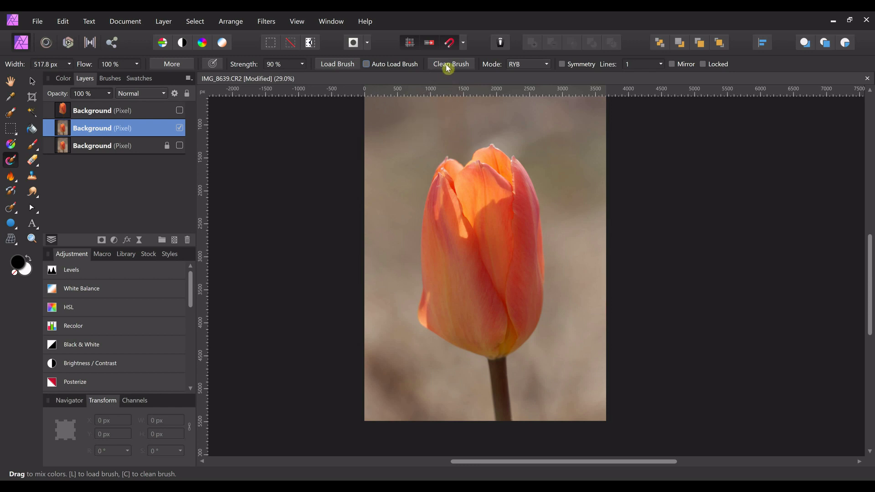
click(448, 67)
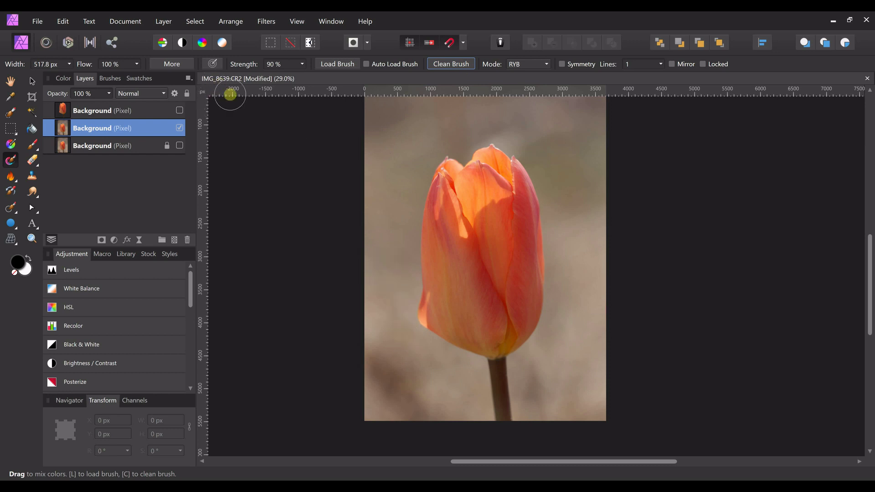
click(214, 65)
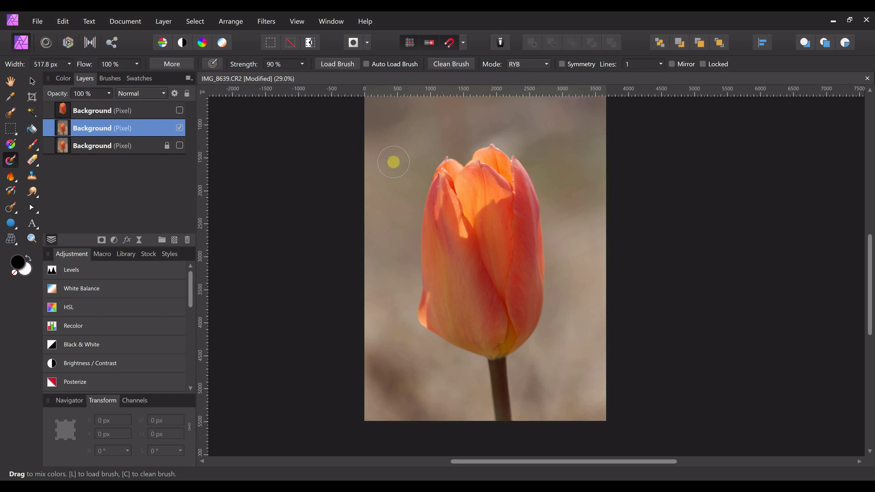
Step: Smear the photo's lower background around the stem and up the right side of the tulip with mixer strokes
scroll(394, 161, up, 5)
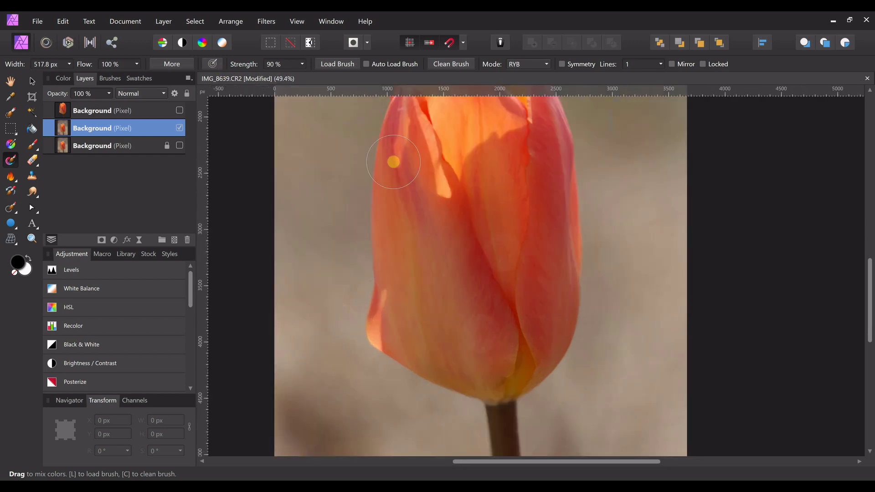
scroll(393, 162, down, 3)
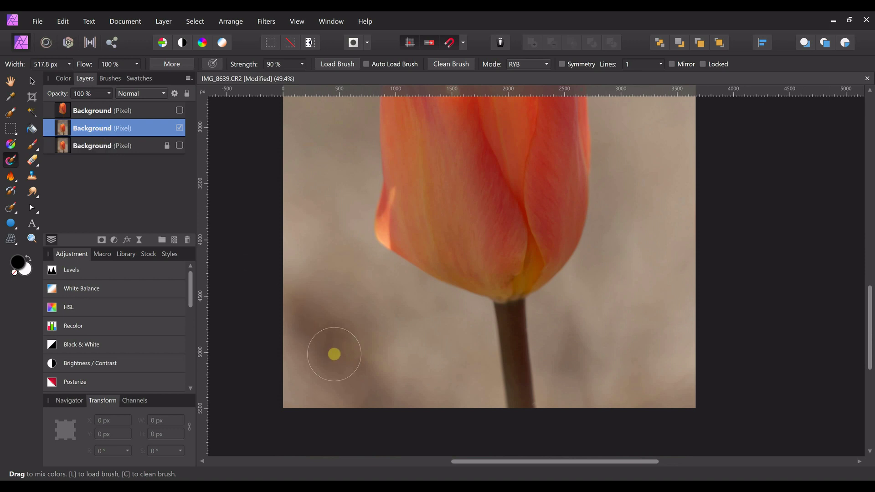
mouse_move(333, 354)
mouse_down()
mouse_move(318, 373)
mouse_move(342, 404)
mouse_move(377, 364)
mouse_move(390, 377)
mouse_move(410, 352)
mouse_move(427, 387)
mouse_move(463, 379)
mouse_move(364, 399)
mouse_move(325, 376)
mouse_move(322, 174)
mouse_move(295, 140)
mouse_move(273, 200)
mouse_move(291, 317)
mouse_move(303, 326)
mouse_move(346, 289)
mouse_move(380, 325)
mouse_move(403, 309)
mouse_move(478, 363)
mouse_move(566, 379)
mouse_move(584, 395)
mouse_move(652, 366)
mouse_move(677, 379)
mouse_move(687, 357)
mouse_move(675, 378)
mouse_move(677, 342)
mouse_move(648, 325)
mouse_move(627, 333)
mouse_move(620, 319)
mouse_move(611, 342)
mouse_move(567, 342)
mouse_move(555, 316)
mouse_up()
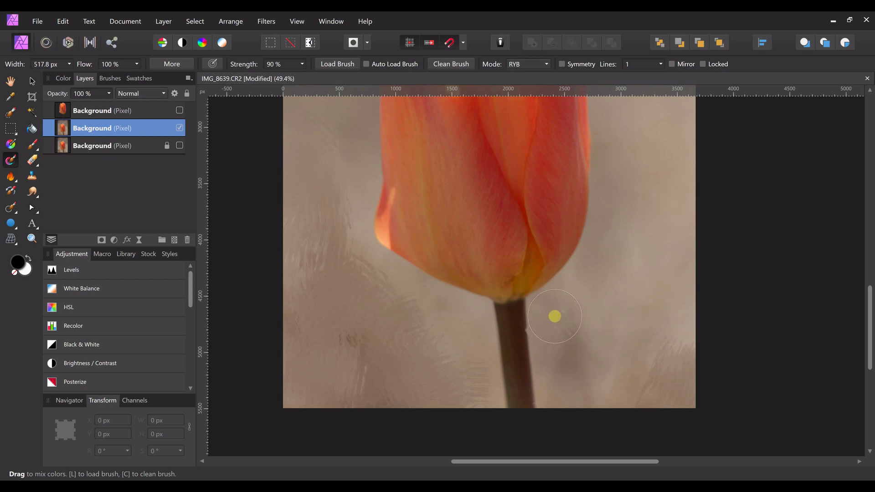
mouse_move(556, 355)
mouse_down()
mouse_move(576, 381)
mouse_move(616, 348)
mouse_up()
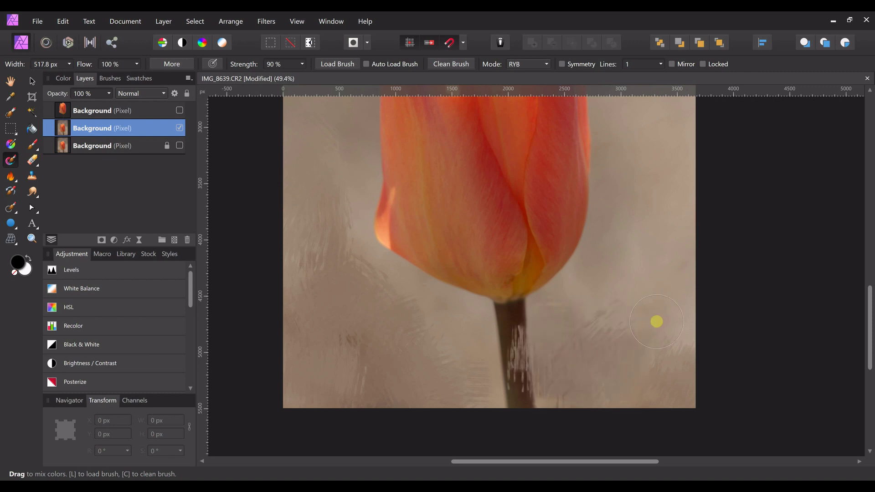
mouse_move(705, 183)
mouse_down()
mouse_move(664, 200)
mouse_move(607, 257)
mouse_move(587, 297)
mouse_up()
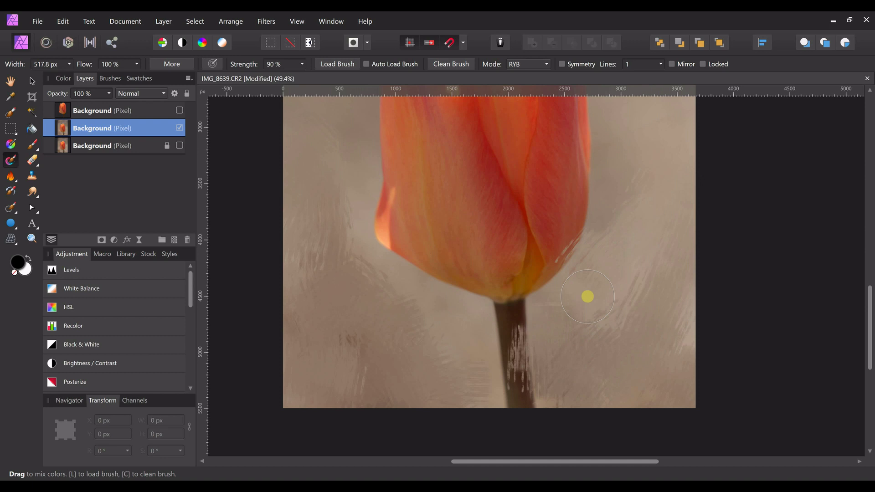
scroll(638, 196, up, 5)
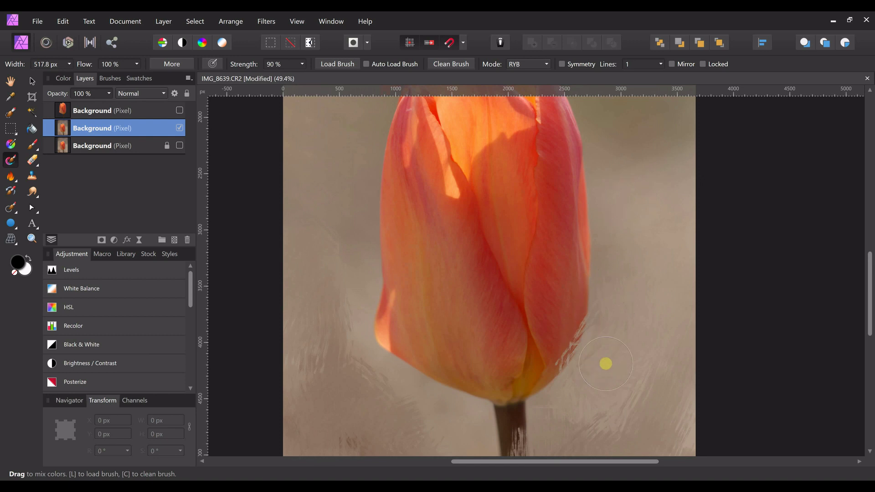
mouse_move(662, 227)
mouse_down()
mouse_move(692, 154)
mouse_move(672, 225)
mouse_up()
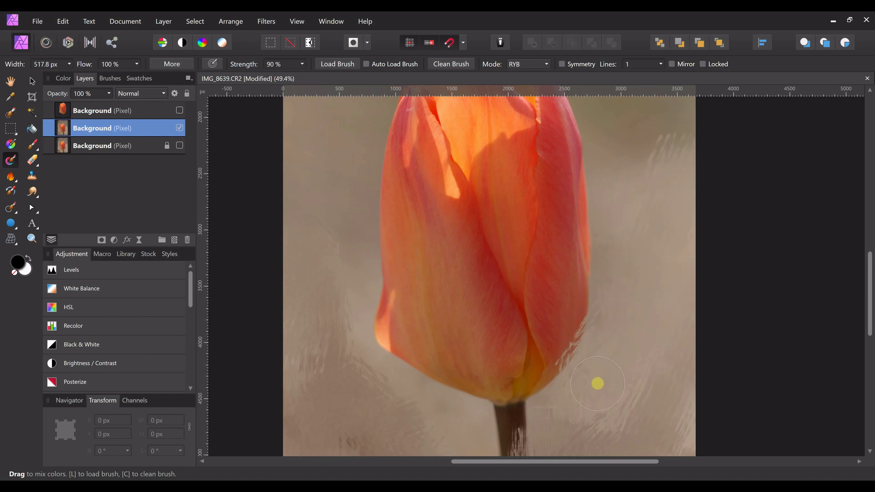
Step: Try smearing the petal colour diagonally across the background beside the tulip's right edge
mouse_move(575, 355)
mouse_down()
mouse_move(540, 279)
mouse_move(542, 245)
mouse_move(582, 190)
mouse_move(670, 136)
mouse_up()
scroll(724, 177, up, 2)
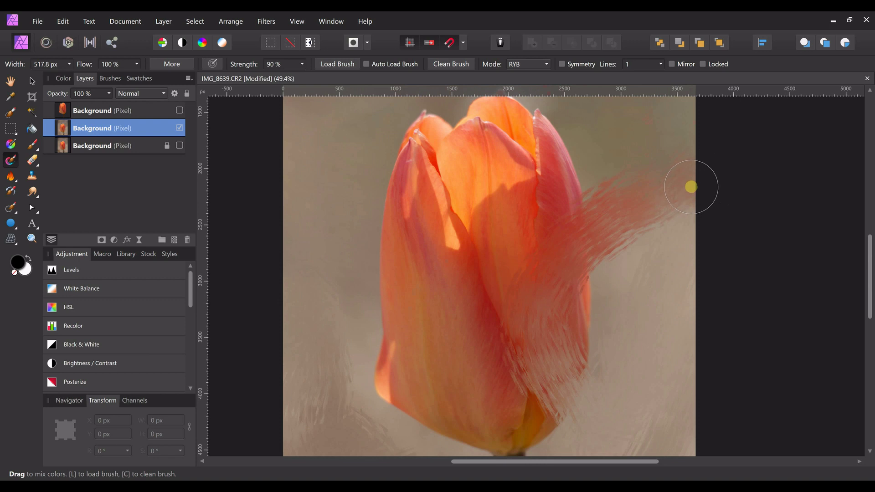
key(ctrl+z)
Step: Blend the background to the right of the tulip with mixer strokes along the petal edge
drag(691, 195, 656, 281)
mouse_move(603, 271)
mouse_down()
mouse_move(590, 196)
mouse_move(566, 169)
mouse_move(633, 209)
mouse_move(658, 183)
mouse_move(642, 136)
mouse_up()
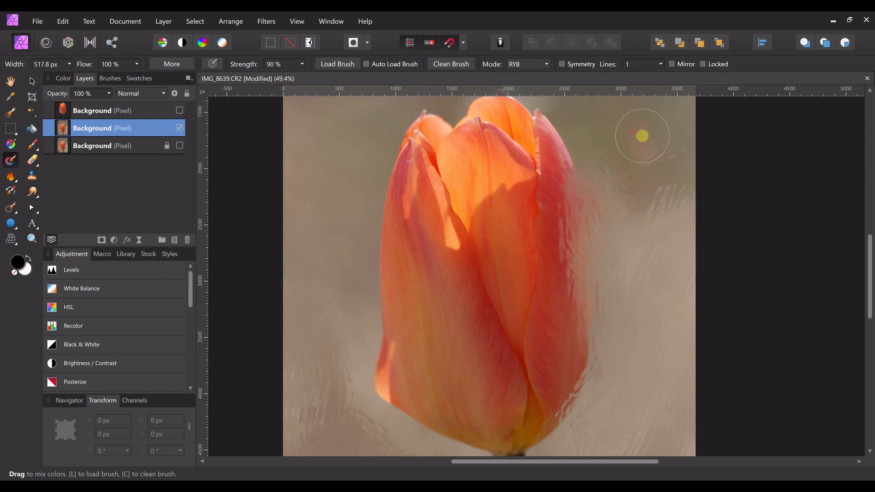
Step: Try mixing strokes into the upper-right background above the tulip
scroll(638, 148, up, 2)
drag(658, 119, 655, 193)
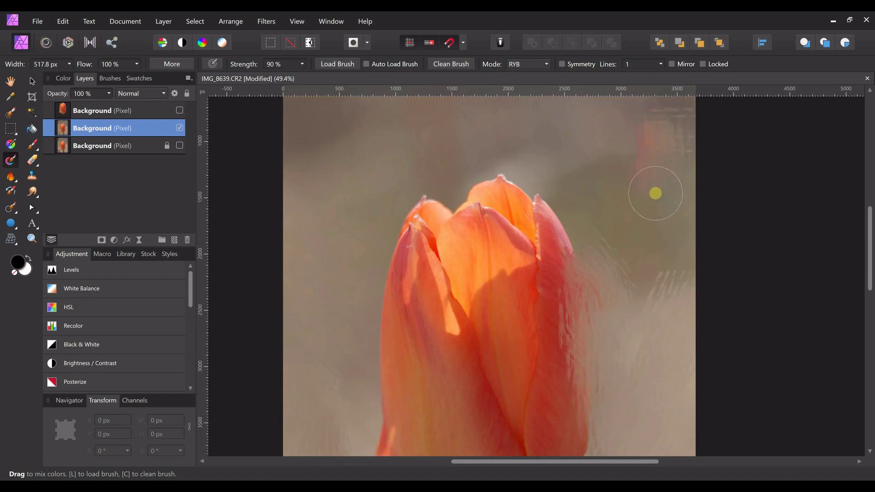
scroll(655, 196, up, 2)
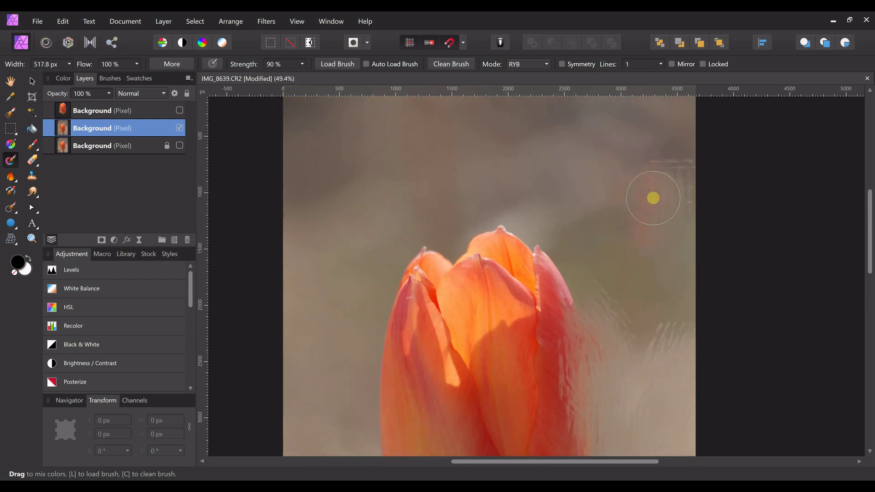
key(ctrl+z)
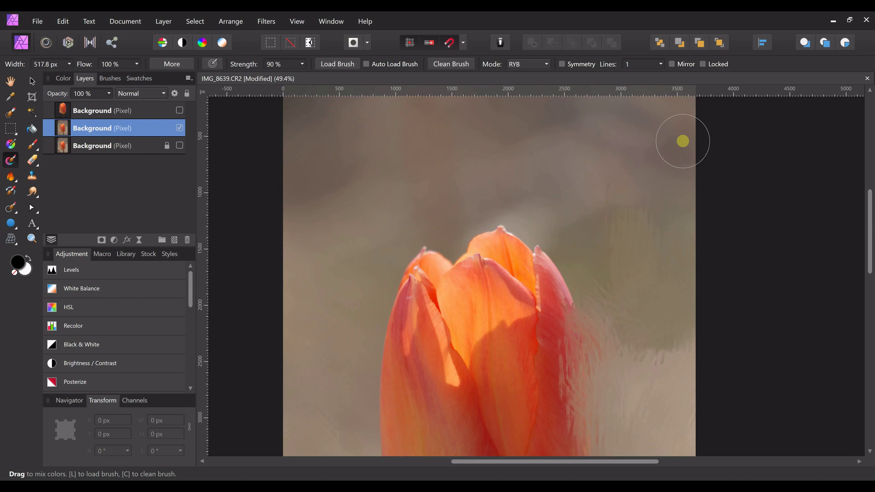
Step: Smear the background across the top of the photo and down around the tulip's petal tips and right edge with mixer strokes
scroll(679, 149, up, 3)
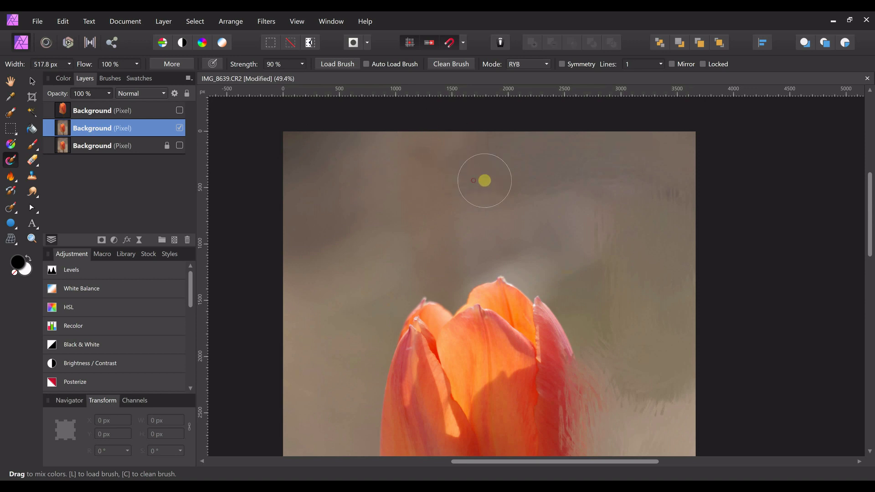
mouse_move(344, 204)
mouse_down()
mouse_move(314, 206)
mouse_move(294, 232)
mouse_move(361, 205)
mouse_move(345, 229)
mouse_move(415, 207)
mouse_move(430, 233)
mouse_move(475, 206)
mouse_move(468, 224)
mouse_move(512, 207)
mouse_move(512, 239)
mouse_move(576, 192)
mouse_move(552, 248)
mouse_move(620, 204)
mouse_move(594, 246)
mouse_move(600, 235)
mouse_move(576, 244)
mouse_move(561, 268)
mouse_move(545, 271)
mouse_move(509, 248)
mouse_move(446, 286)
mouse_move(413, 285)
mouse_move(384, 308)
mouse_move(385, 286)
mouse_move(365, 270)
mouse_move(310, 272)
mouse_move(296, 294)
mouse_move(300, 267)
mouse_move(302, 340)
mouse_up()
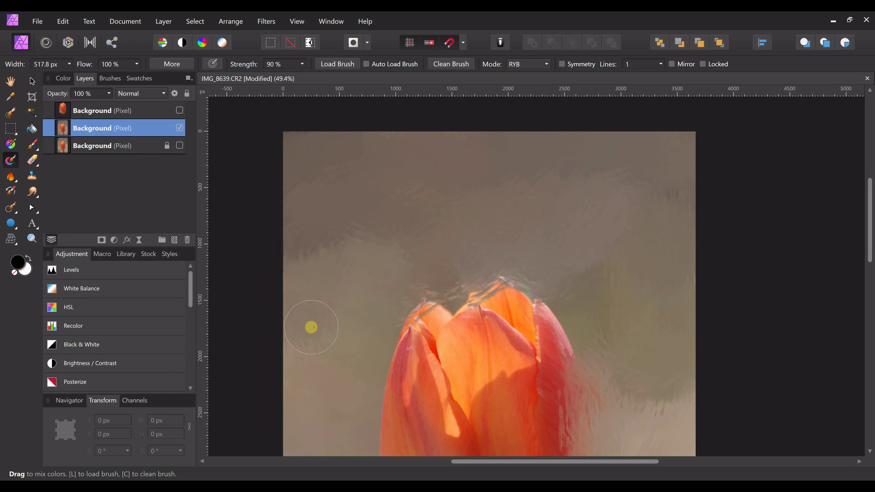
scroll(311, 327, down, 2)
mouse_move(593, 249)
mouse_down()
mouse_move(597, 279)
mouse_move(570, 245)
mouse_move(582, 279)
mouse_up()
drag(495, 249, 501, 242)
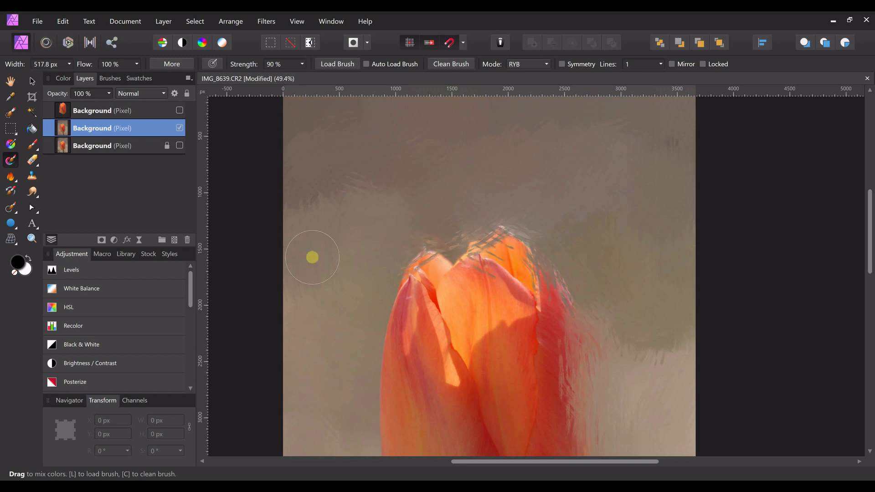
Step: Smear the background along the tulip's left edge, pulling mixer strokes over the outer petal colour
scroll(313, 254, down, 1)
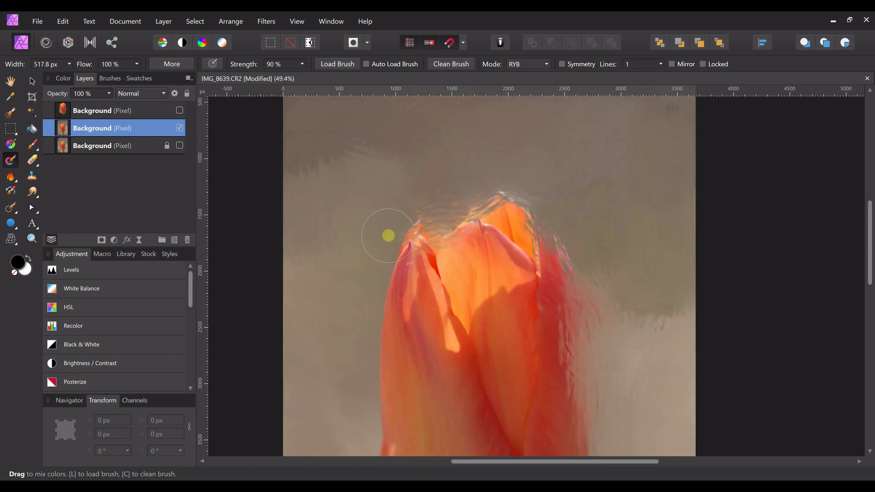
mouse_move(420, 300)
mouse_down()
mouse_move(420, 326)
mouse_move(329, 244)
mouse_move(418, 343)
mouse_move(367, 295)
mouse_move(303, 299)
mouse_move(285, 279)
mouse_move(385, 357)
mouse_move(406, 343)
mouse_up()
scroll(409, 332, down, 3)
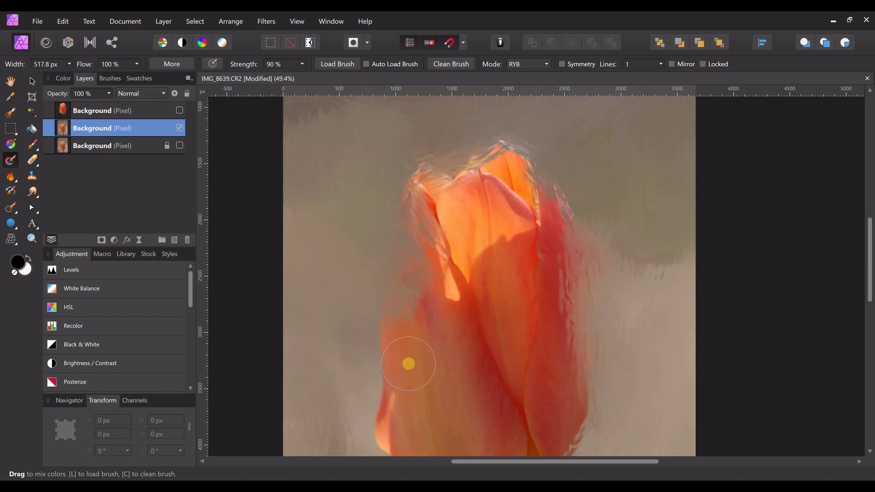
scroll(404, 334, down, 3)
mouse_move(367, 315)
mouse_down()
mouse_move(406, 362)
mouse_move(389, 348)
mouse_up()
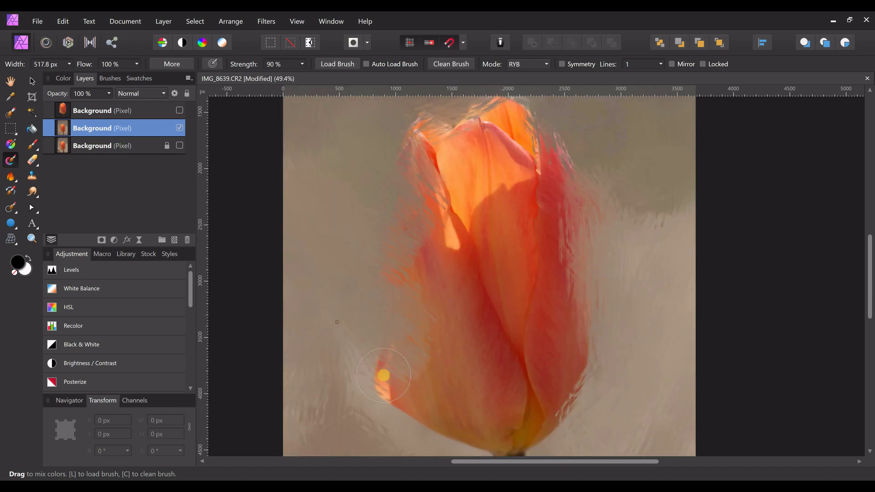
Step: Blend the background beneath the tulip's lower-left edge and over the top of the stem with mixer strokes
scroll(360, 356, down, 2)
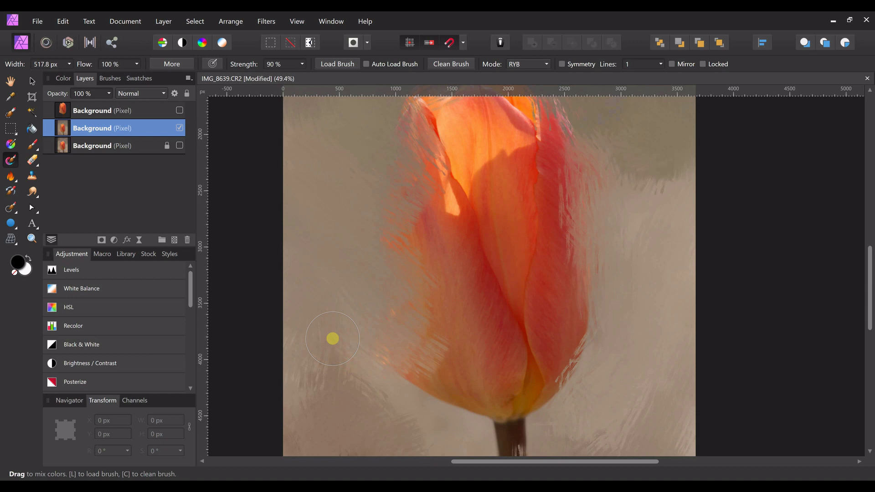
mouse_move(406, 377)
mouse_down()
mouse_move(440, 395)
mouse_move(434, 425)
mouse_move(441, 437)
mouse_move(474, 442)
mouse_up()
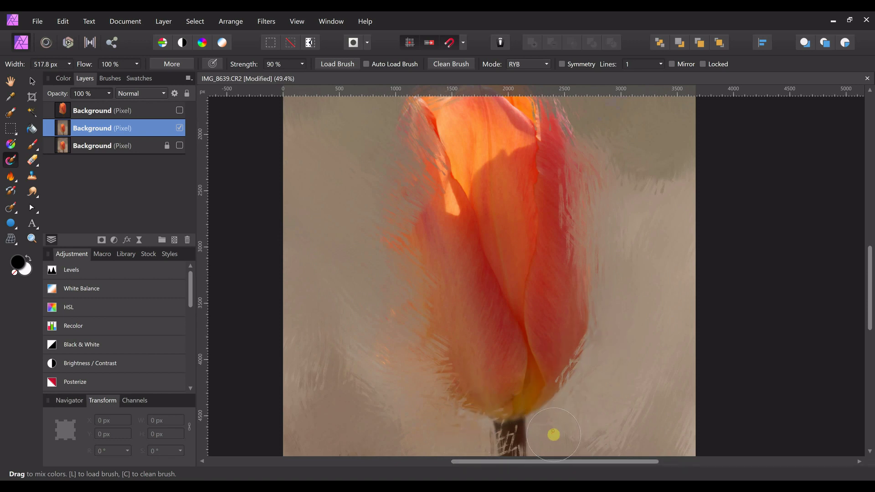
mouse_move(554, 431)
mouse_down()
mouse_move(517, 443)
mouse_move(563, 452)
mouse_up()
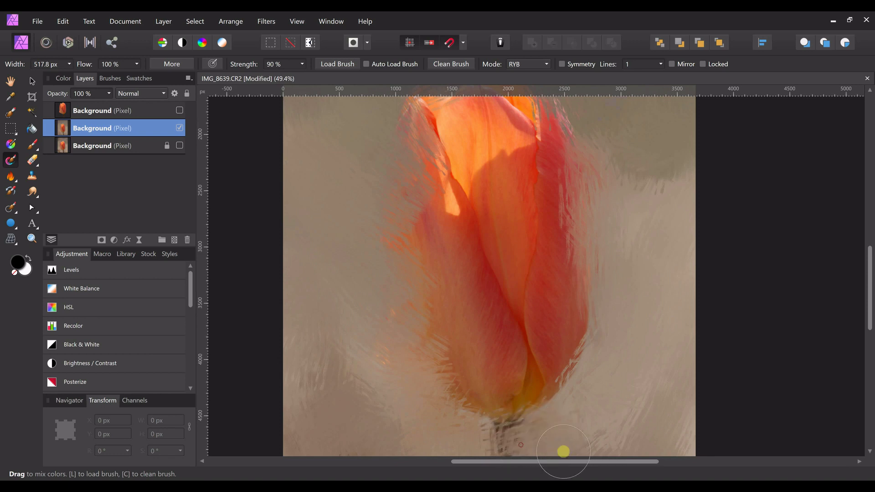
Step: Show the cut-out tulip layer over the smeared background and check the flower's edges
click(181, 110)
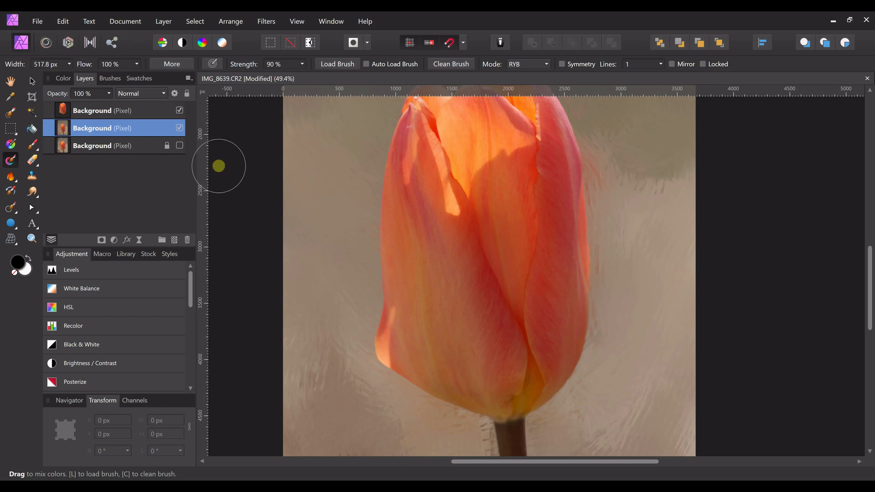
scroll(608, 264, up, 5)
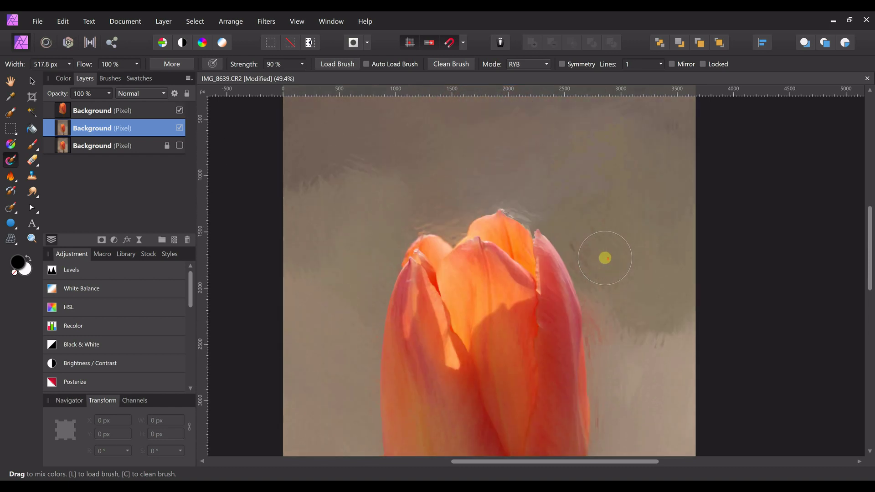
scroll(605, 258, down, 2)
scroll(604, 256, down, 1)
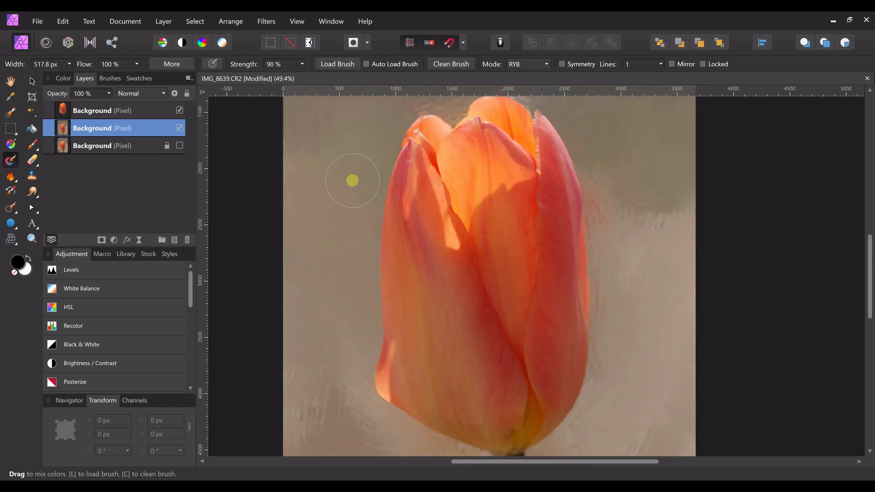
Step: Choose the fine-bristled 128 px Oils brush, reduce its width to 92.5 px and blend the background just above the petal tips
click(109, 79)
drag(190, 201, 203, 140)
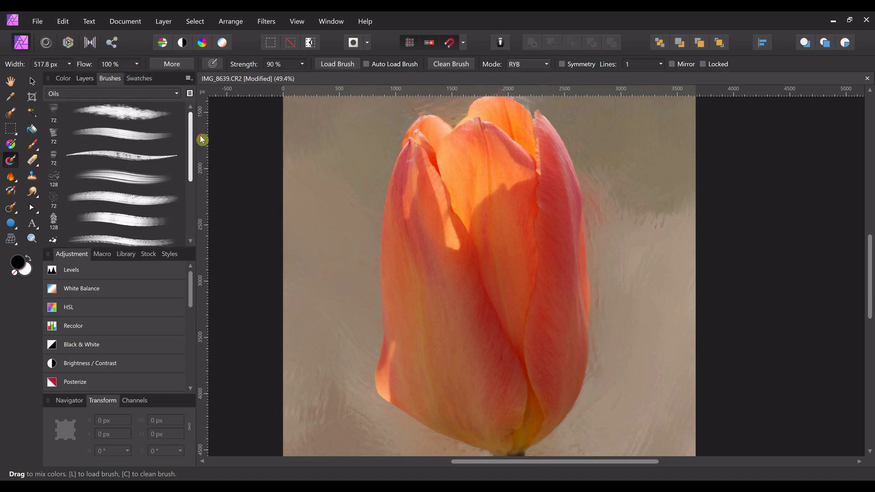
click(128, 179)
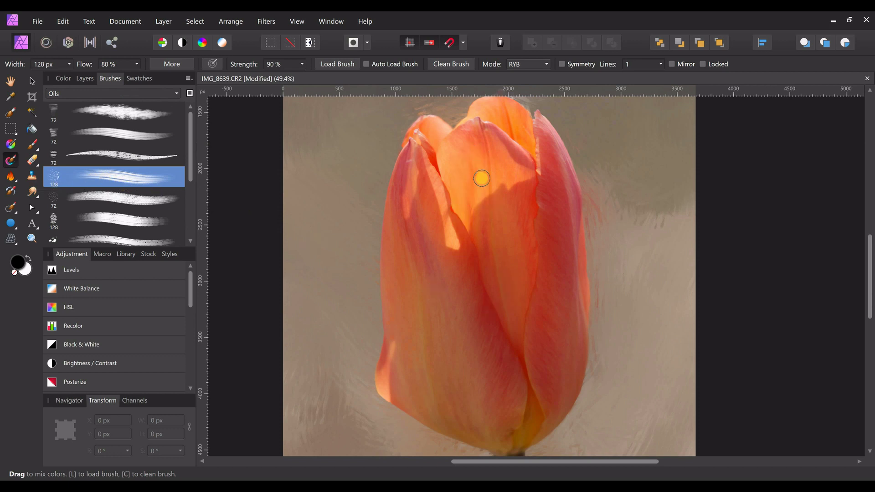
scroll(484, 185, up, 5)
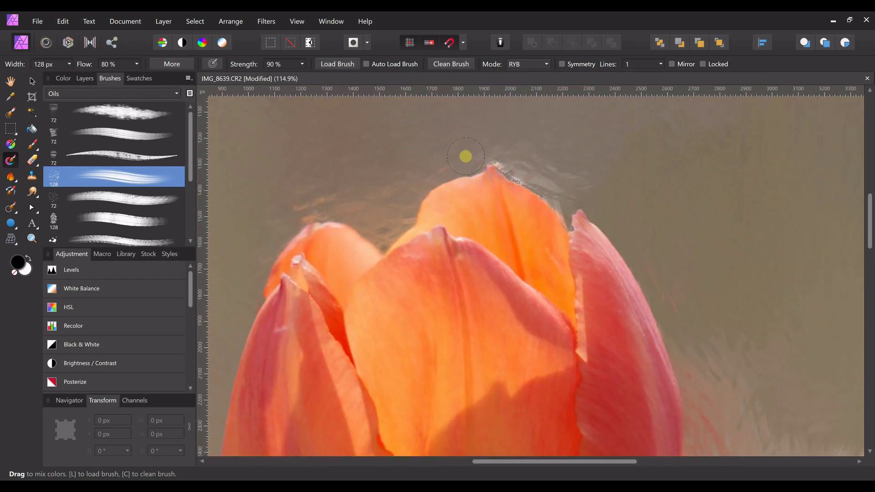
key(l)
key(bracketleft)
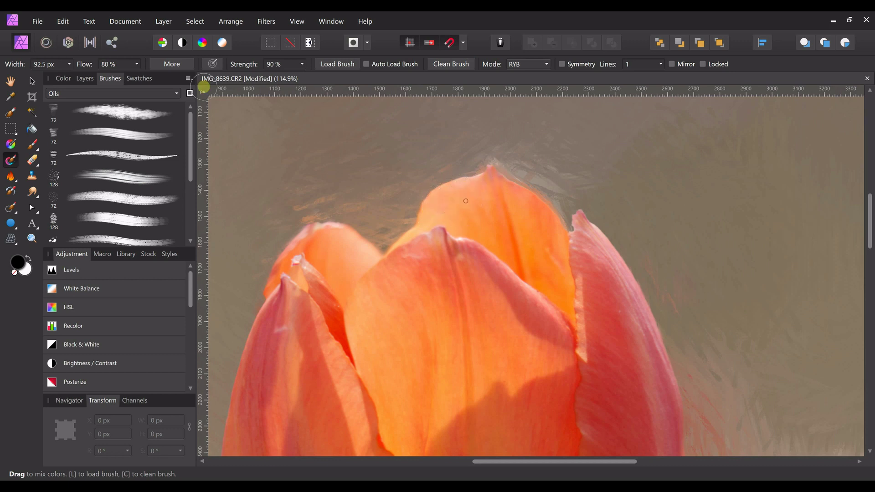
Step: Select the cut-out tulip layer and smear mixer strokes along the orange back petal up to its tip
click(85, 78)
click(86, 110)
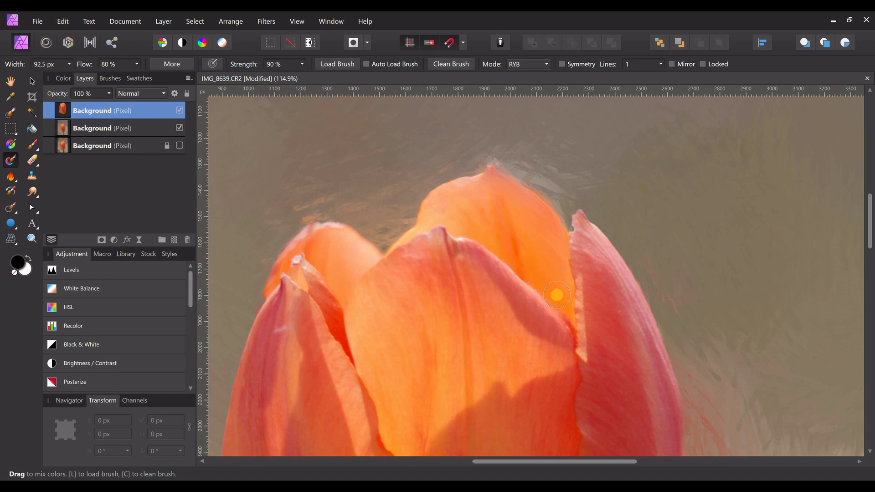
mouse_move(560, 275)
mouse_down()
mouse_move(491, 170)
mouse_move(441, 186)
mouse_move(380, 244)
mouse_move(429, 214)
mouse_move(458, 227)
mouse_move(461, 206)
mouse_move(474, 223)
mouse_move(476, 208)
mouse_move(490, 227)
mouse_move(479, 181)
mouse_move(482, 199)
mouse_move(460, 189)
mouse_move(442, 204)
mouse_move(462, 223)
mouse_move(468, 207)
mouse_move(523, 272)
mouse_move(496, 210)
mouse_move(535, 274)
mouse_move(557, 287)
mouse_move(468, 248)
mouse_up()
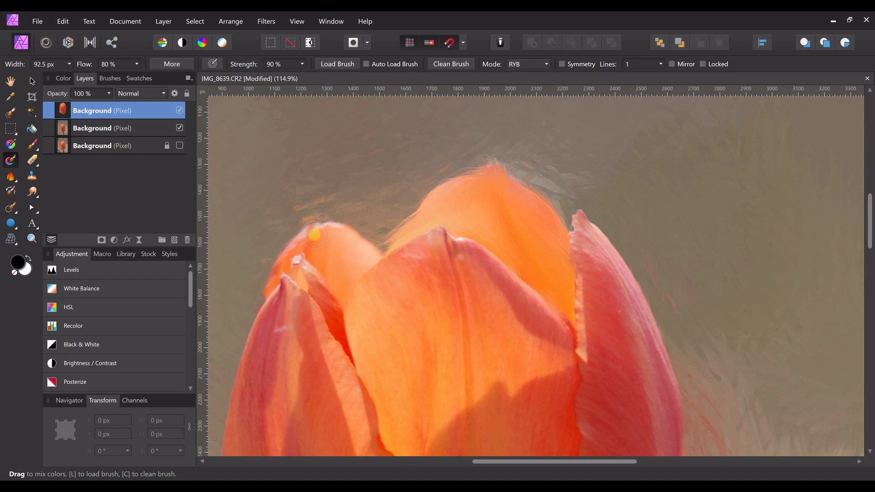
Step: Reduce the brush width to 41 px and mix strokes over the small back petal on the tulip's left side
key(bracketleft)
key(bracketleft)
key(bracketleft)
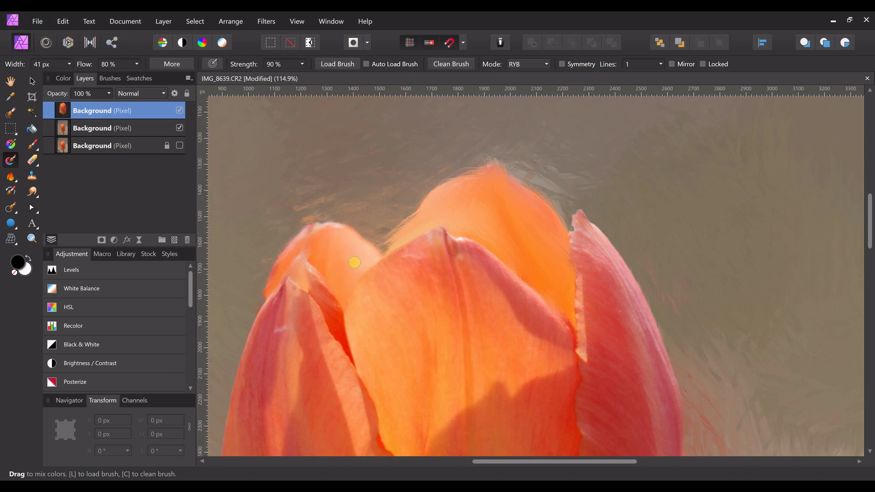
mouse_move(348, 249)
mouse_down()
mouse_move(337, 268)
mouse_move(355, 220)
mouse_move(337, 254)
mouse_up()
Step: Set the brush width to 54.3 px and blend along the inner fold of the left petal
key(bracketright)
key(bracketright)
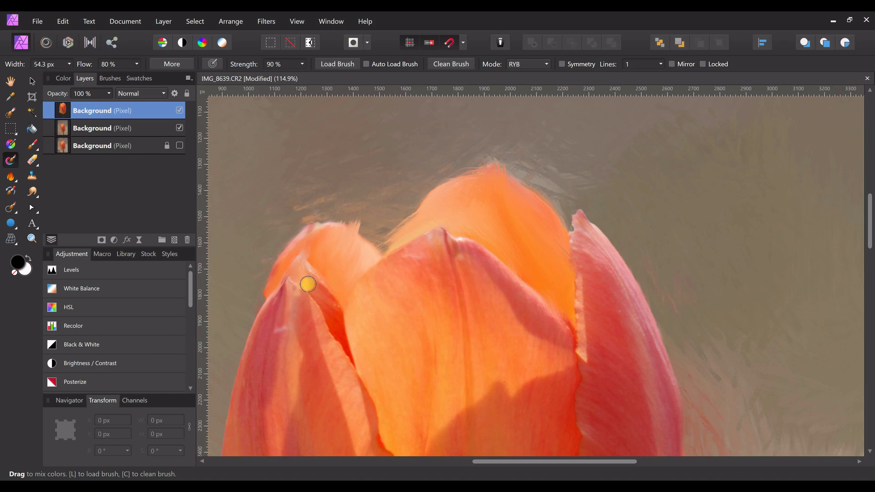
mouse_move(302, 272)
mouse_down()
mouse_move(339, 337)
mouse_move(319, 293)
mouse_move(334, 312)
mouse_move(346, 354)
mouse_up()
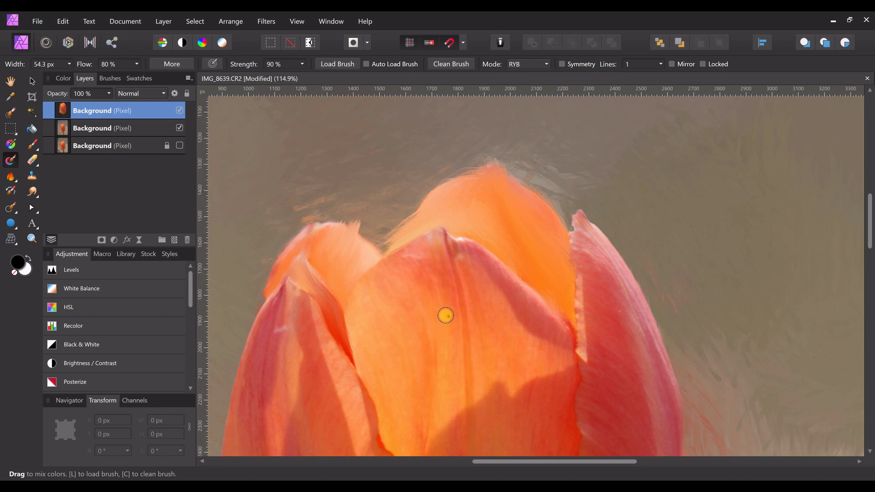
Step: Enlarge the brush to 109.2 px and smear the upper part of the central front petal with long downward strokes
scroll(446, 316, up, 1)
key(space)
drag(450, 342, 469, 279)
key(bracketright)
key(bracketright)
key(bracketright)
key(bracketright)
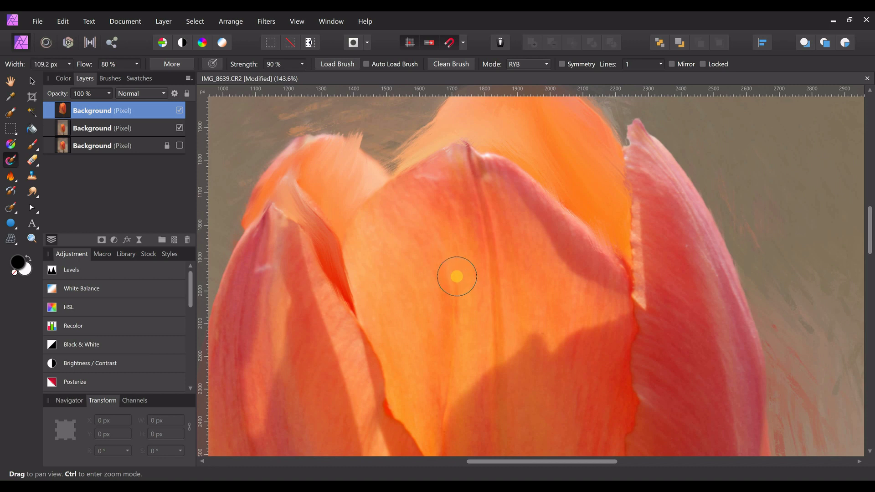
mouse_move(472, 195)
mouse_down()
mouse_move(473, 215)
mouse_move(451, 165)
mouse_move(441, 185)
mouse_move(432, 176)
mouse_move(392, 199)
mouse_move(390, 215)
mouse_move(419, 265)
mouse_move(424, 314)
mouse_move(433, 298)
mouse_move(435, 225)
mouse_move(449, 273)
mouse_move(443, 312)
mouse_move(460, 246)
mouse_move(454, 159)
mouse_move(472, 212)
mouse_move(466, 358)
mouse_move(385, 259)
mouse_up()
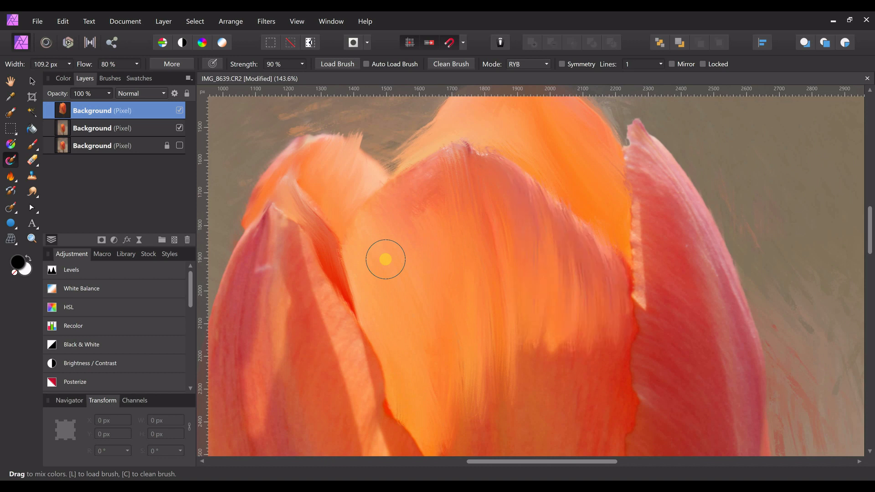
Step: Continue the mixer strokes down the central front petal, blending its shadow edge and the narrow lower part
scroll(385, 259, down, 1)
scroll(386, 260, down, 5)
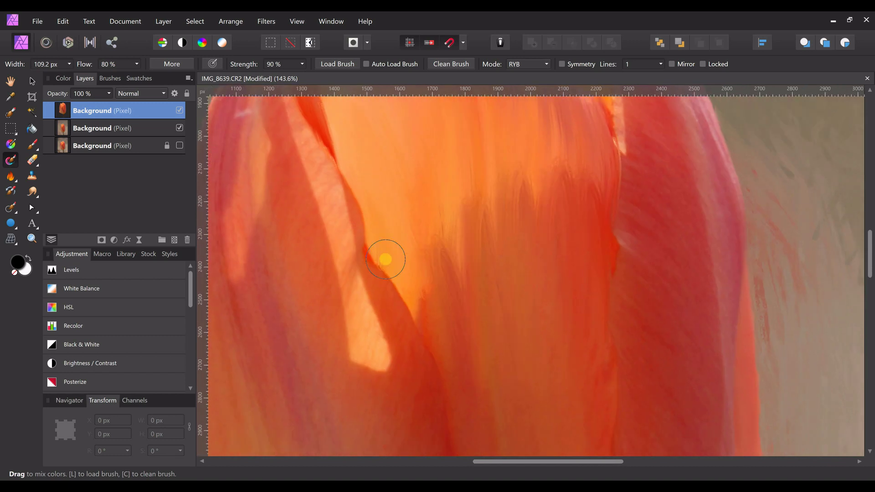
scroll(386, 259, down, 6)
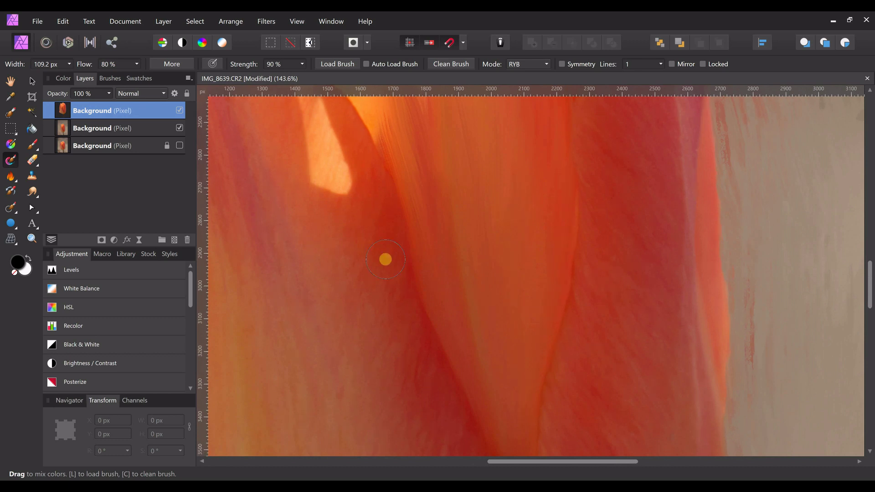
scroll(386, 260, down, 5)
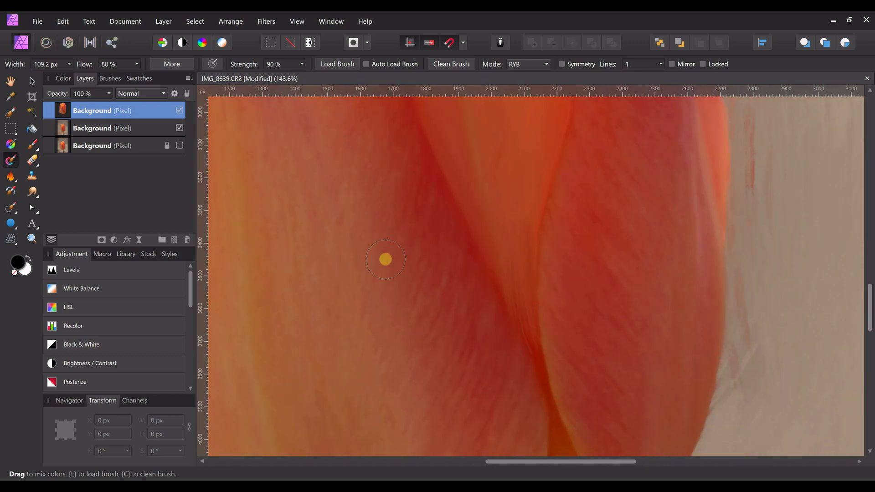
scroll(386, 259, down, 3)
scroll(386, 259, up, 4)
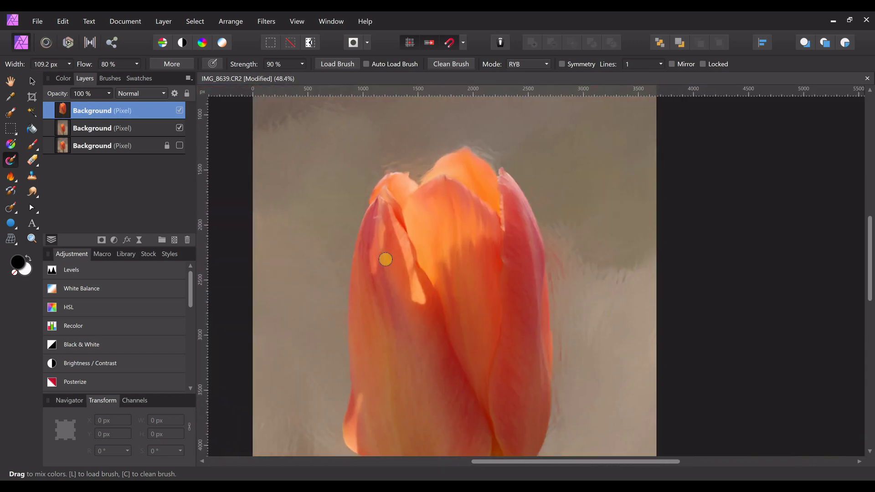
Step: Smear the upper half of the right petal with mixer strokes following its curve from the tip down
scroll(385, 259, up, 2)
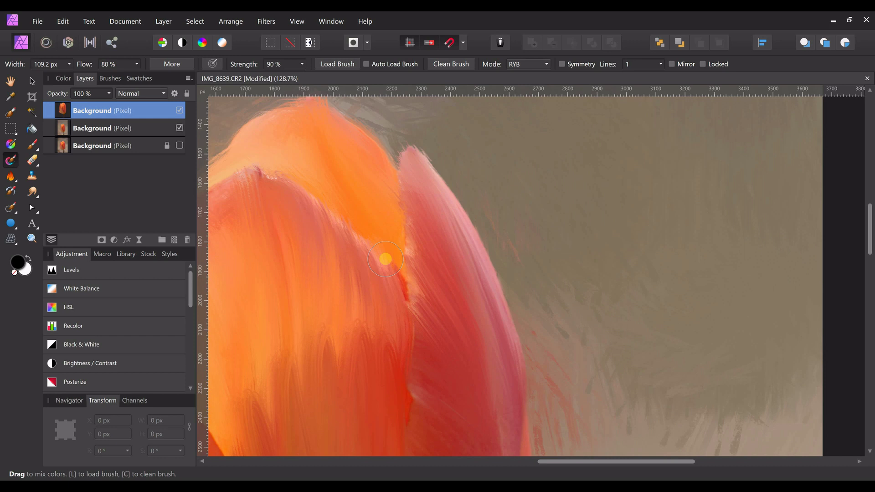
scroll(532, 271, down, 5)
scroll(532, 270, right, 2)
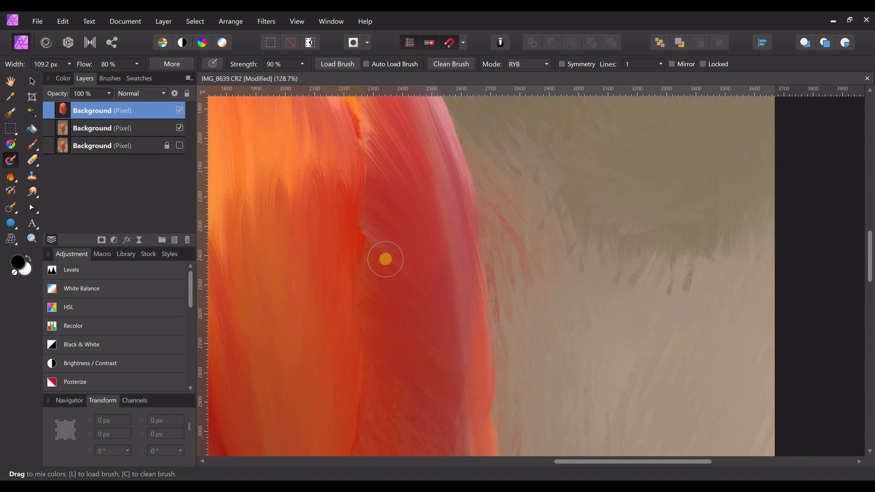
scroll(385, 259, down, 6)
scroll(385, 259, right, 1)
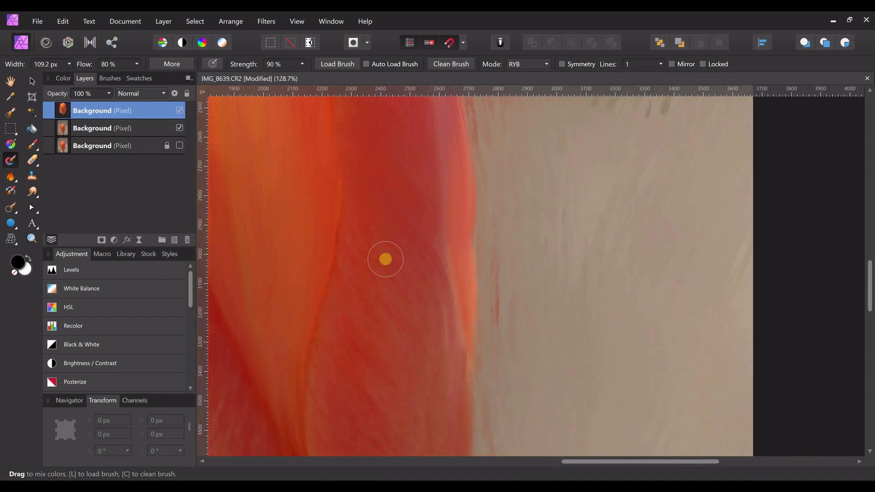
Step: Blend the lower half of the right petal and the yellow base above the stem with mixer strokes
scroll(385, 259, down, 2)
scroll(385, 258, left, 3)
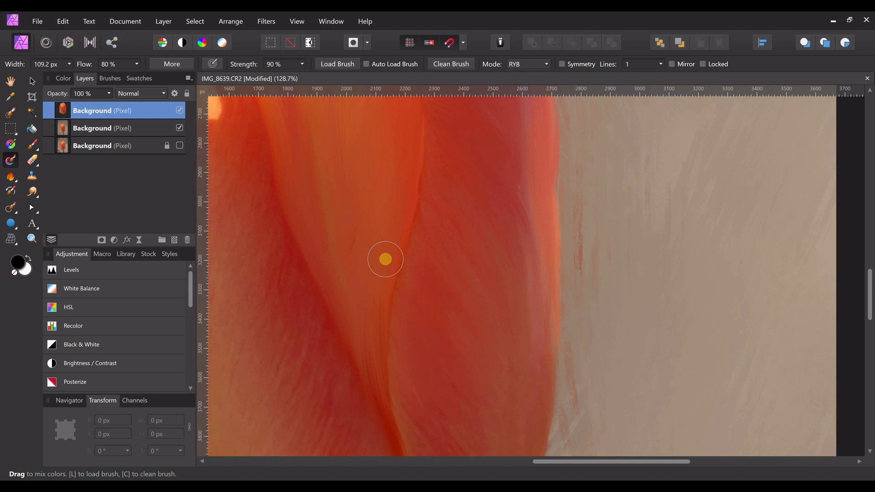
scroll(385, 259, down, 5)
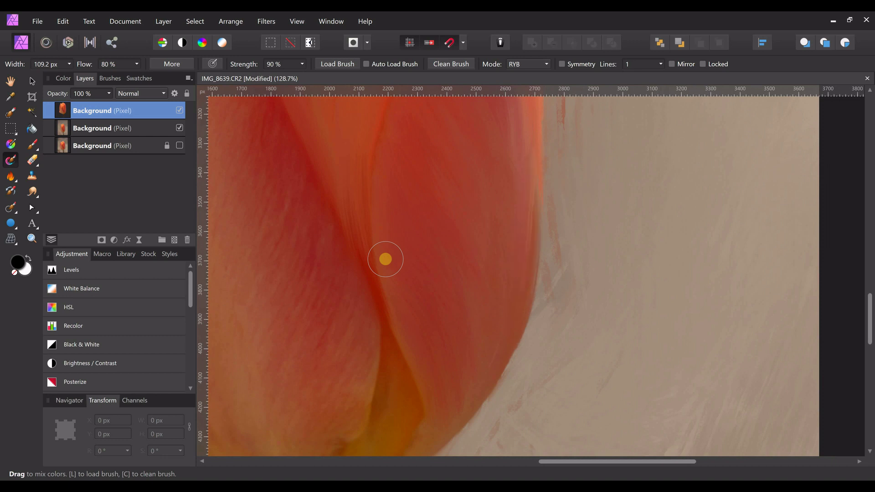
scroll(386, 259, down, 4)
scroll(385, 259, left, 4)
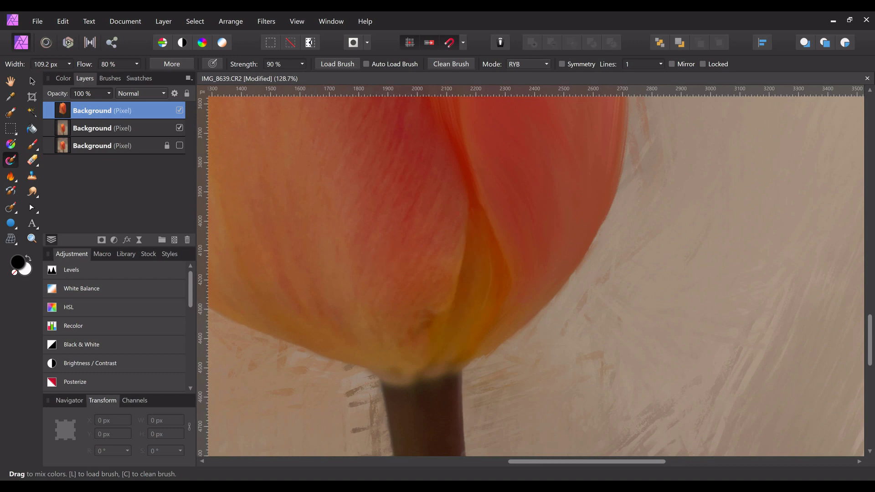
scroll(385, 259, down, 5)
scroll(385, 259, up, 3)
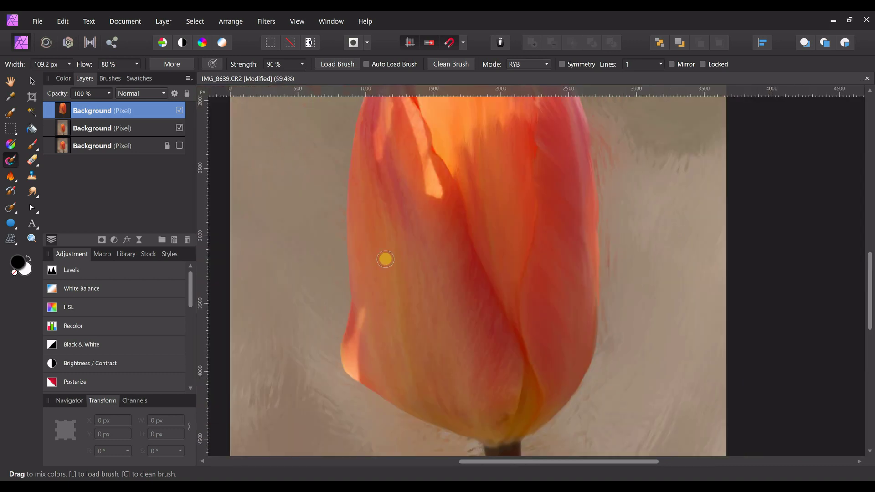
scroll(385, 258, up, 2)
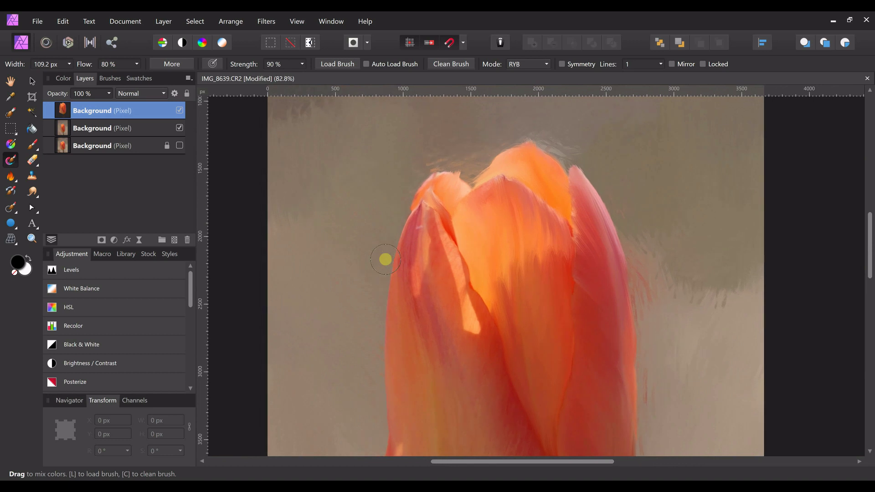
Step: Smear the left petal with mixer strokes, enlarging the brush to 252.5 px to blend its bright patch and lower part
scroll(385, 259, up, 2)
scroll(385, 259, up, 1)
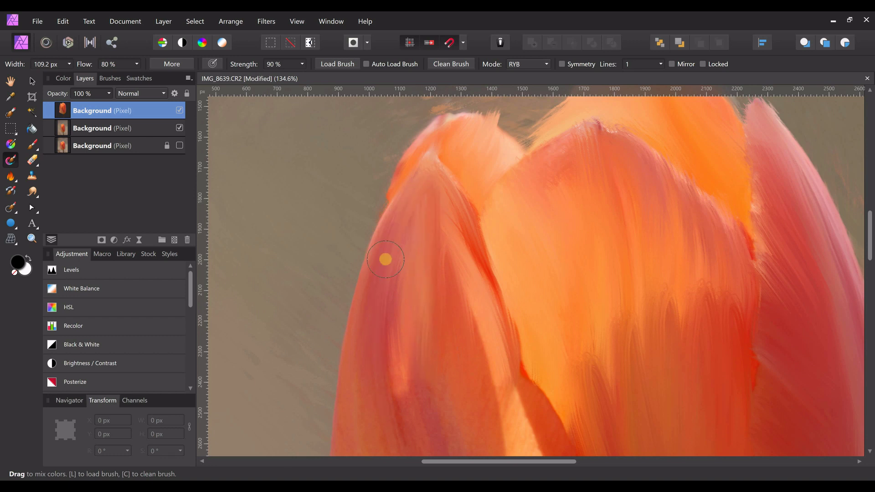
key(ctrl+minus)
drag(386, 259, 355, 197)
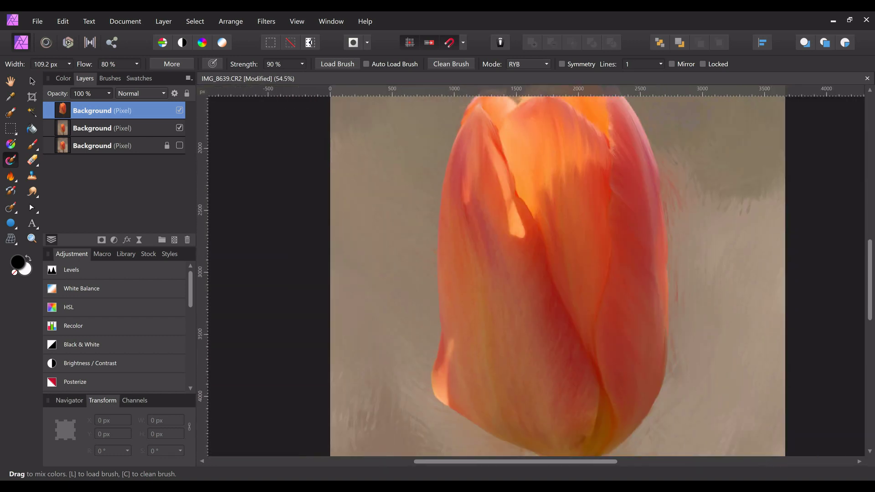
key(bracketright)
key(bracketright)
key(bracketright)
key(bracketright)
key(bracketright)
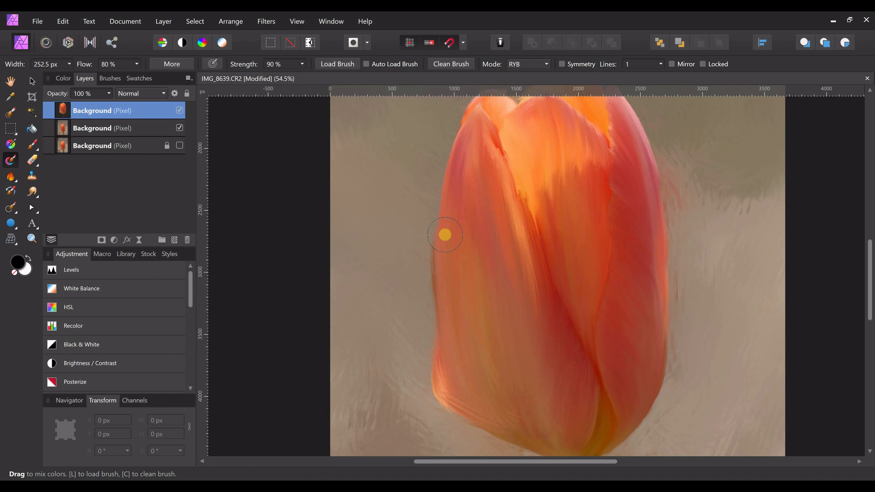
Step: Reduce the brush to 155 px and smear the tulip's lower left edge and the stem with mixer strokes
scroll(444, 233, down, 4)
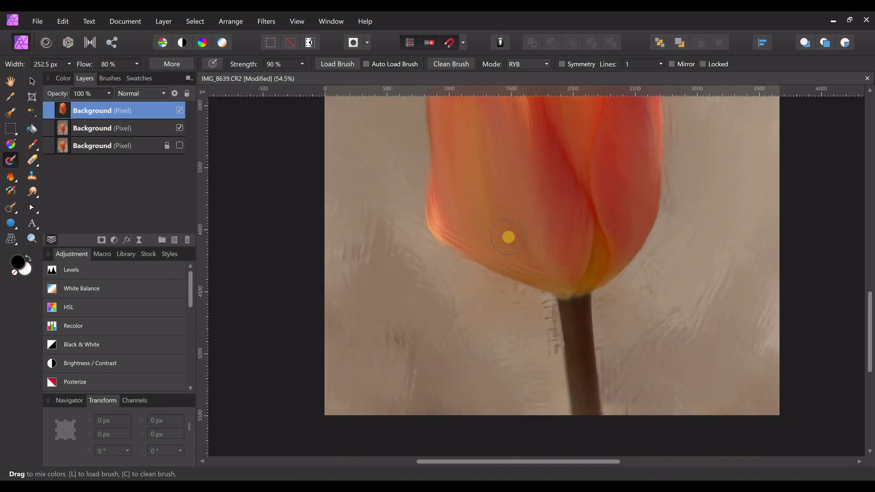
key(bracketleft)
key(bracketleft)
click(509, 237)
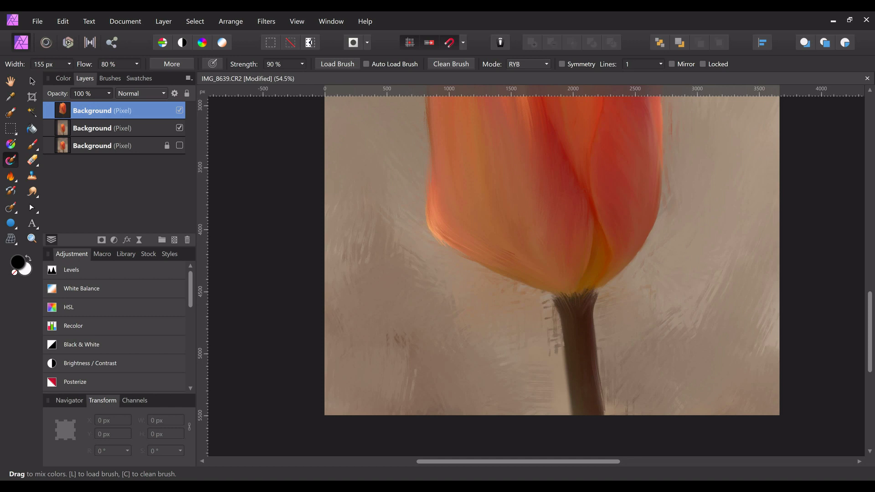
scroll(680, 189, down, 1)
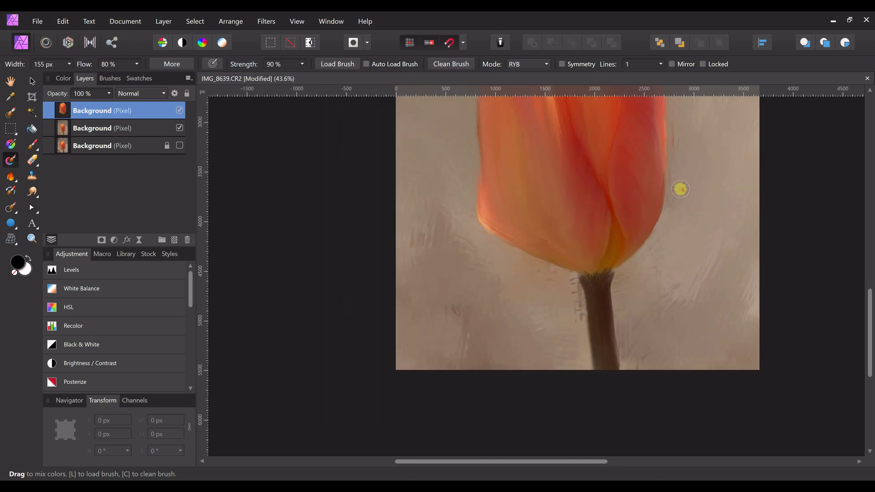
scroll(680, 189, down, 2)
mouse_move(651, 192)
mouse_down()
mouse_move(560, 309)
mouse_move(564, 328)
mouse_move(549, 327)
mouse_up()
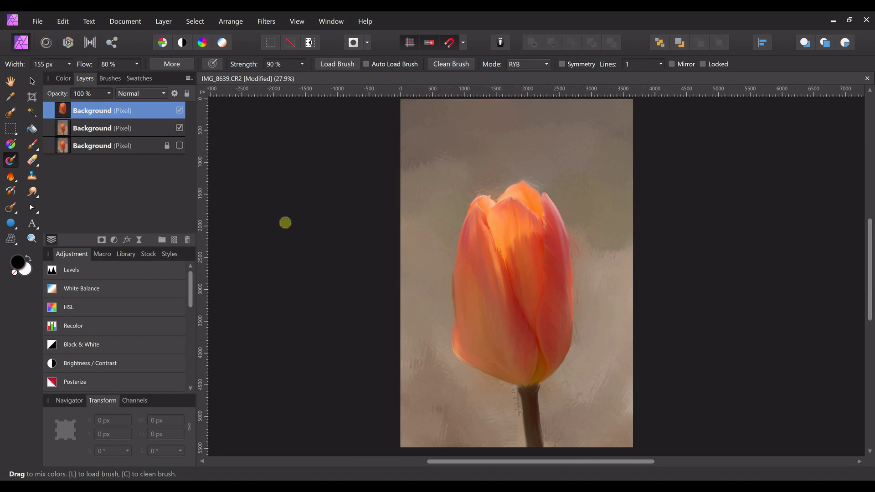
Step: Add a live Lighting filter and move it out of the flower layer to the top of the layer stack
click(165, 22)
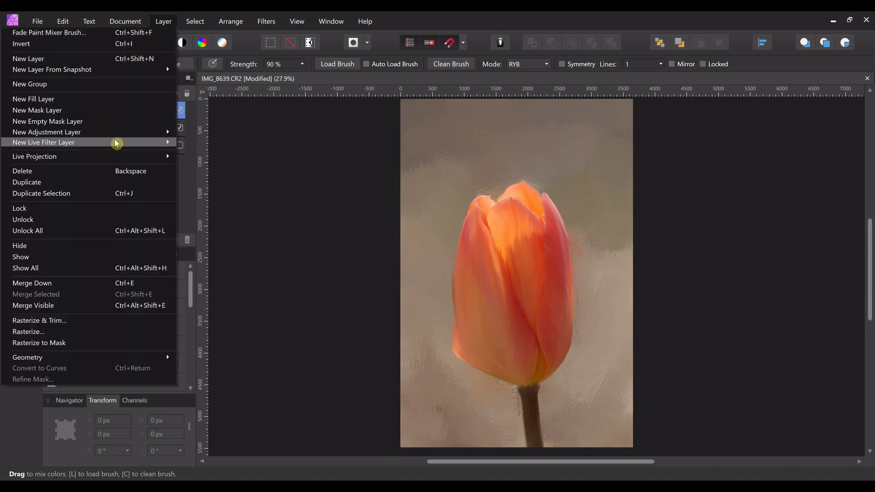
mouse_move(116, 142)
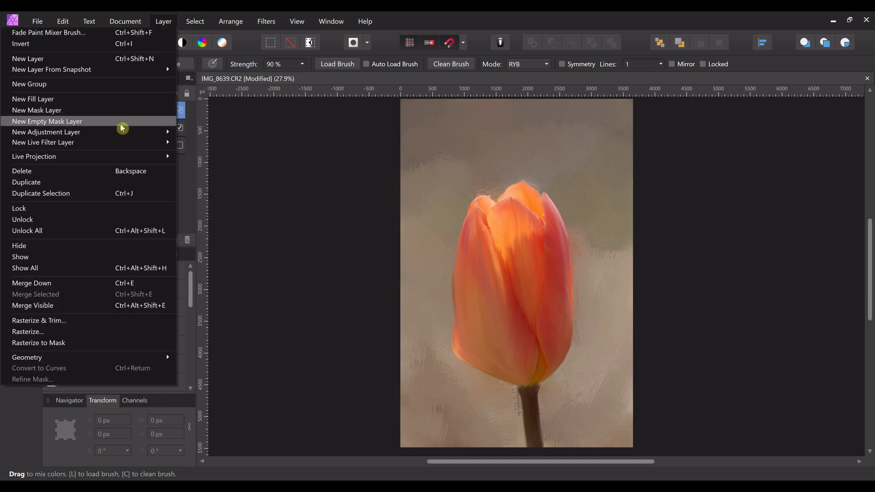
mouse_move(149, 142)
click(196, 198)
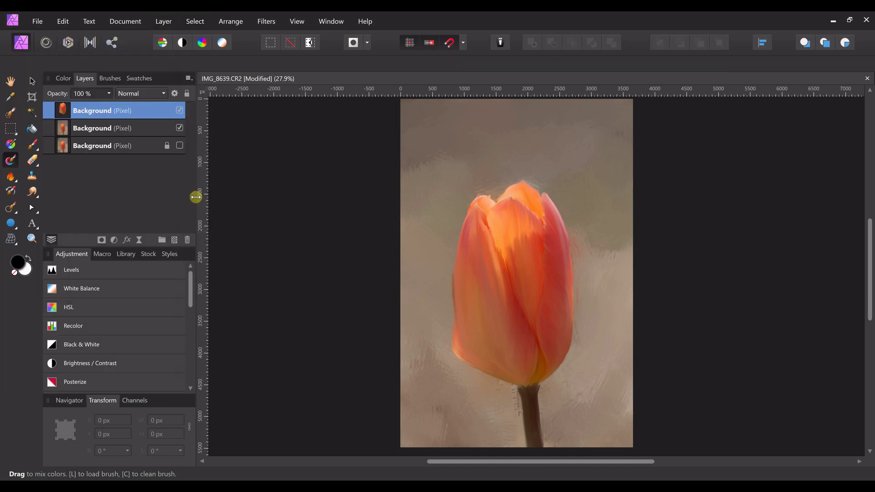
click(48, 110)
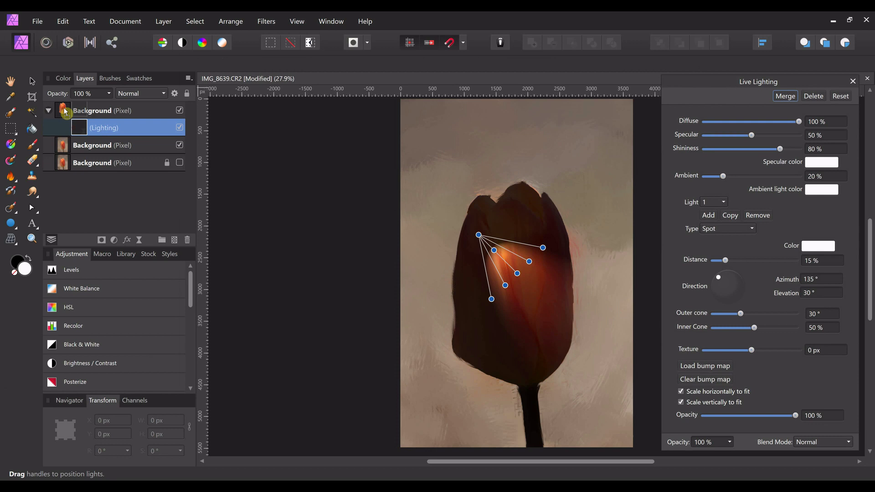
drag(65, 112, 65, 110)
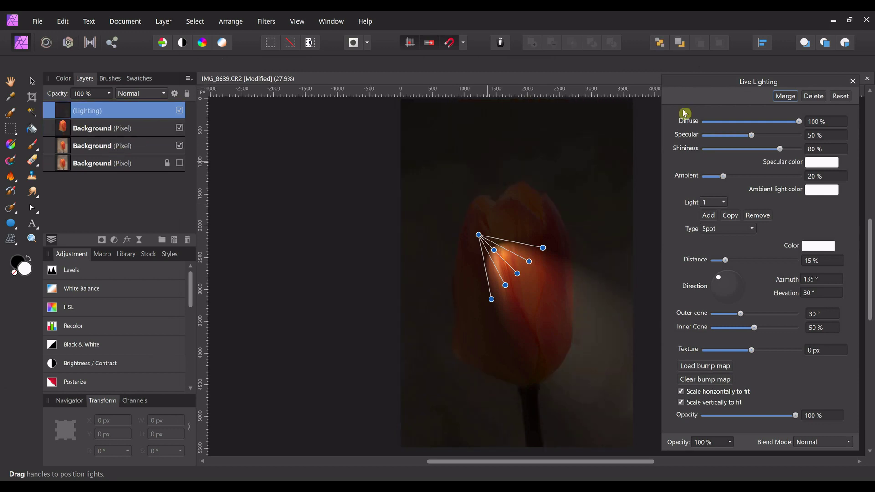
Step: Place the spot light above the picture, pointing down at about 68 % distance, and set Specular to 100 %
drag(742, 78, 83, 95)
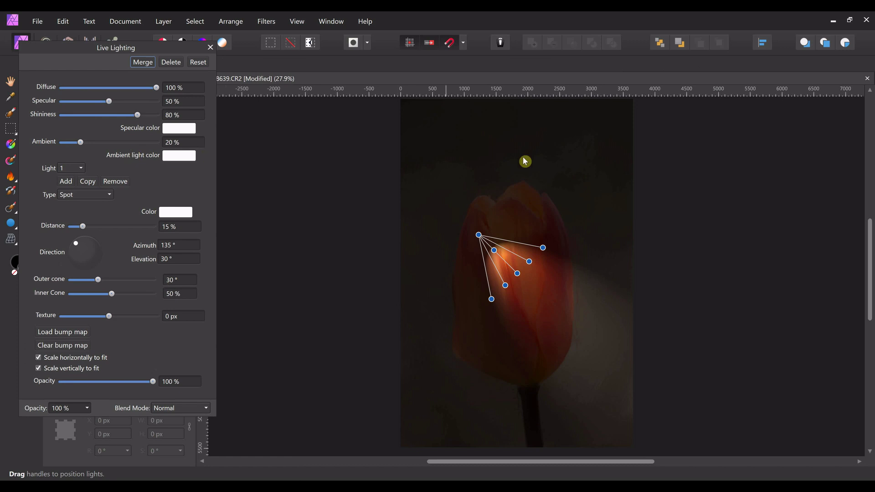
scroll(588, 209, up, 2)
drag(487, 275, 520, 62)
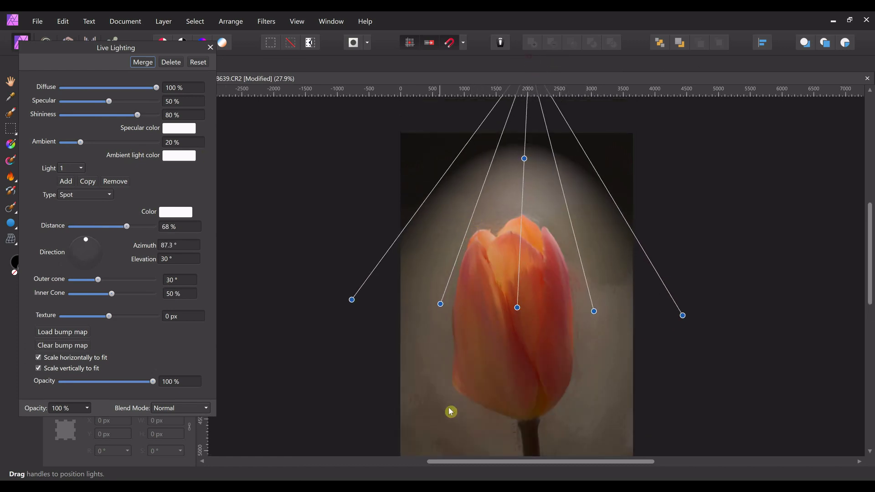
drag(520, 303, 516, 157)
click(110, 102)
drag(147, 110, 165, 109)
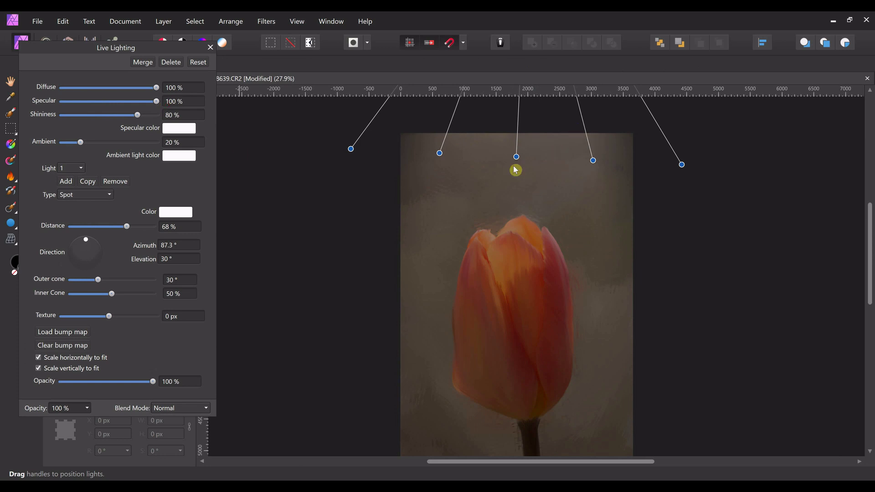
Step: Re-aim the spot light straight down over the tulip, at about 90.5° azimuth and 50.2° elevation
drag(519, 158, 514, 214)
scroll(544, 201, up, 1)
scroll(543, 201, up, 1)
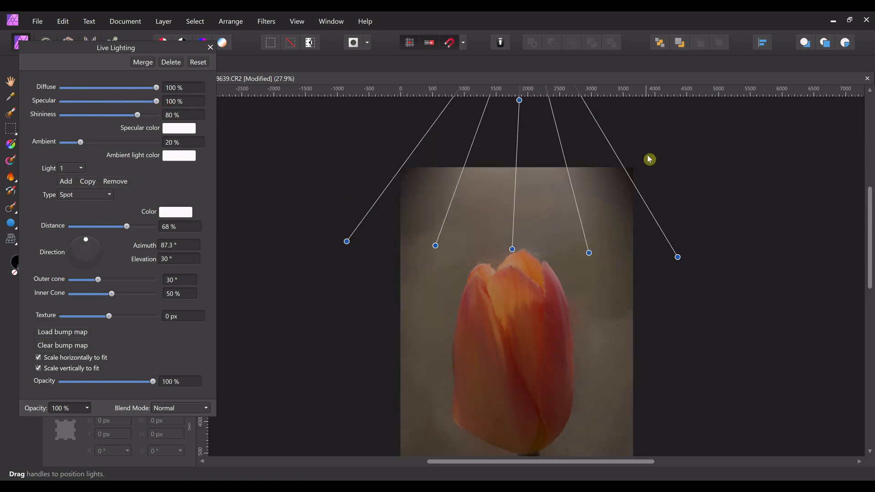
scroll(622, 247, down, 2)
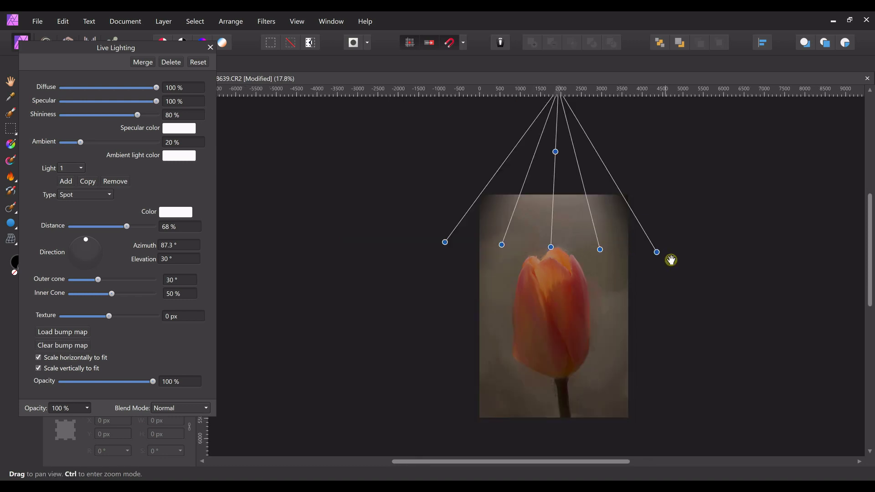
drag(670, 256, 658, 269)
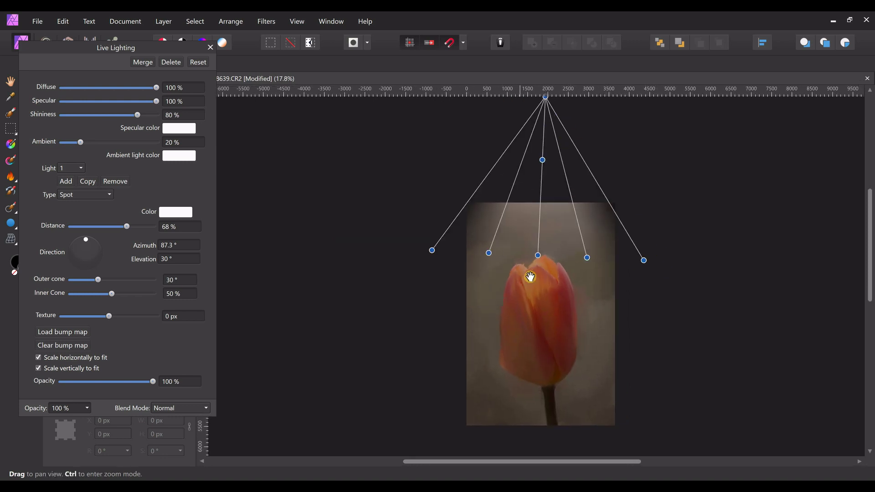
drag(539, 254, 542, 229)
drag(545, 133, 541, 170)
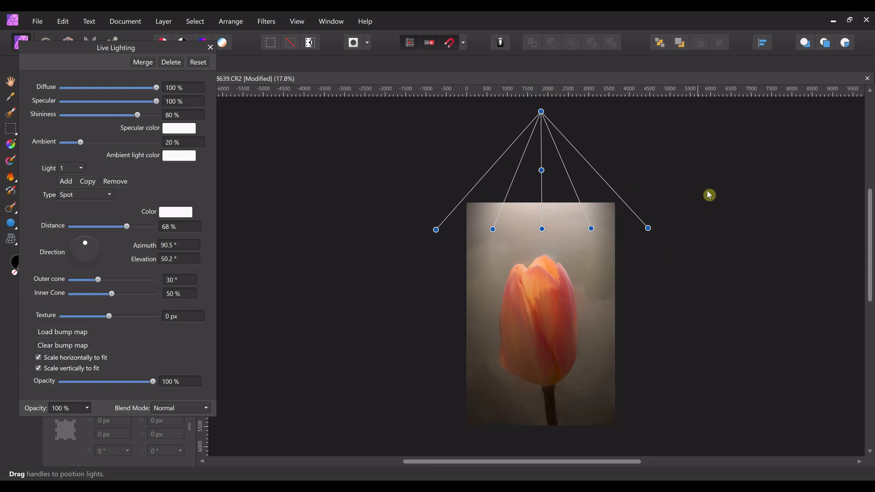
Step: Set the lighting filter's blend mode to Linear Light
scroll(708, 192, down, 3)
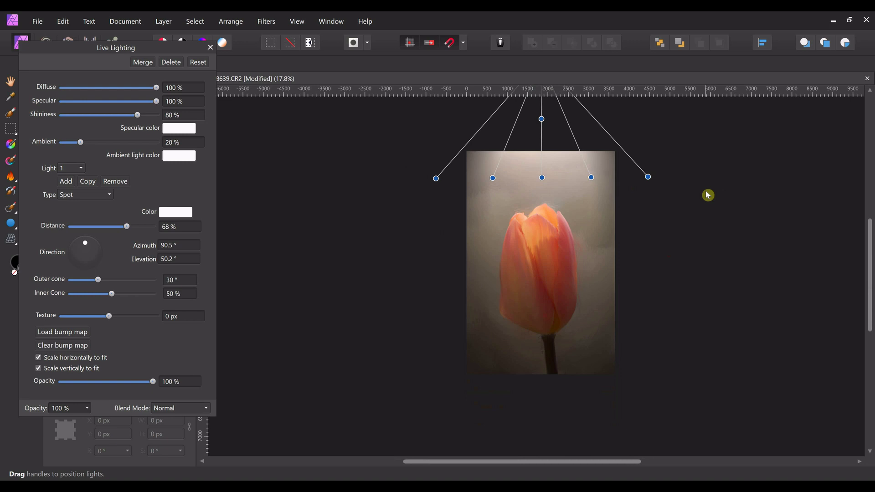
key(ctrl+plus)
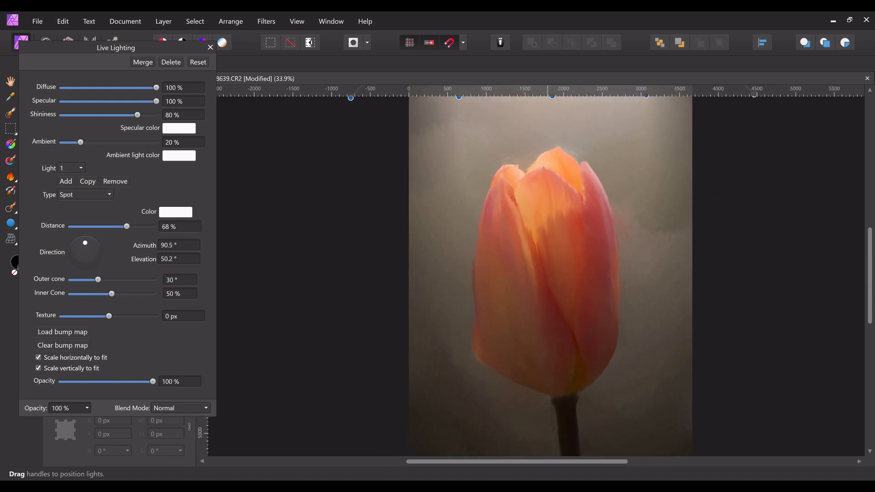
scroll(705, 191, down, 4)
scroll(706, 191, right, 2)
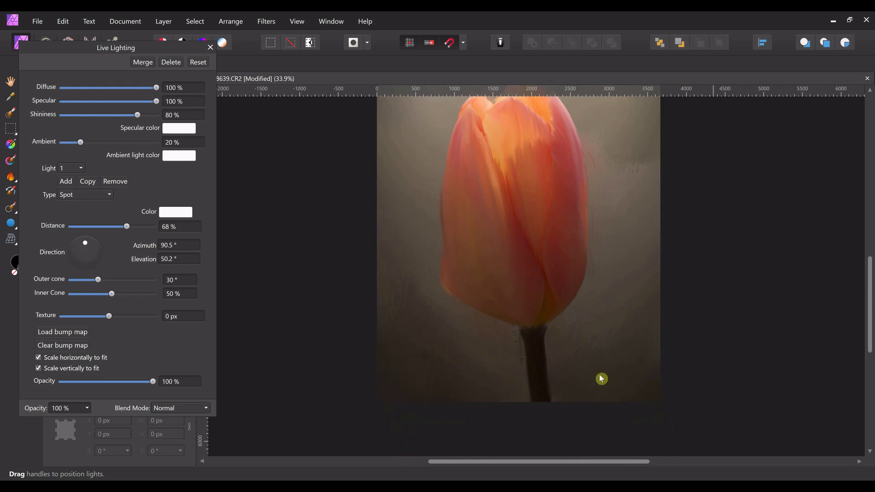
click(206, 408)
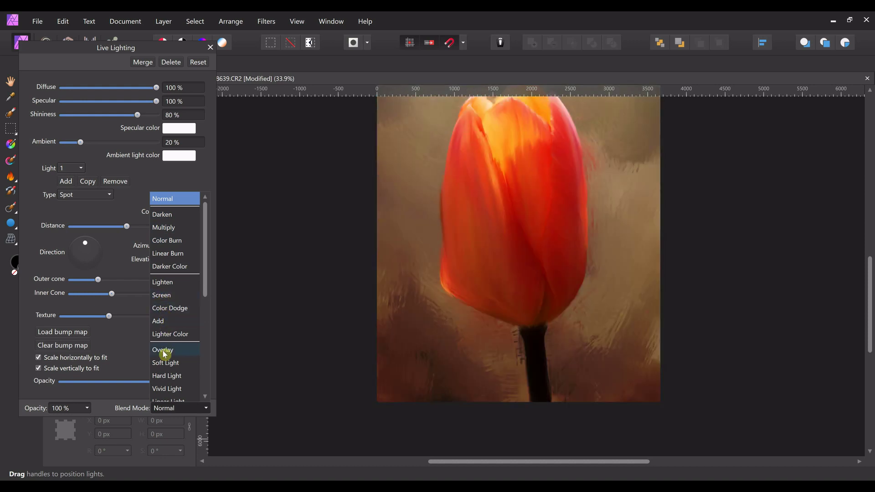
scroll(170, 391, down, 1)
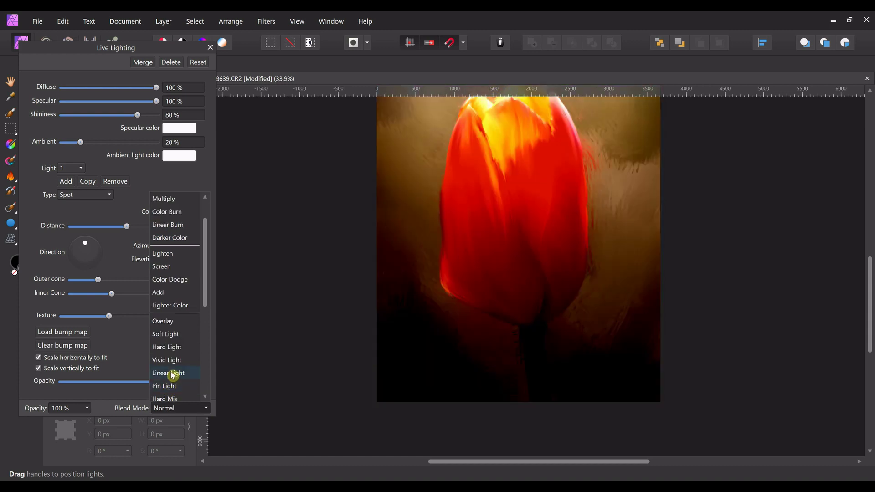
click(172, 376)
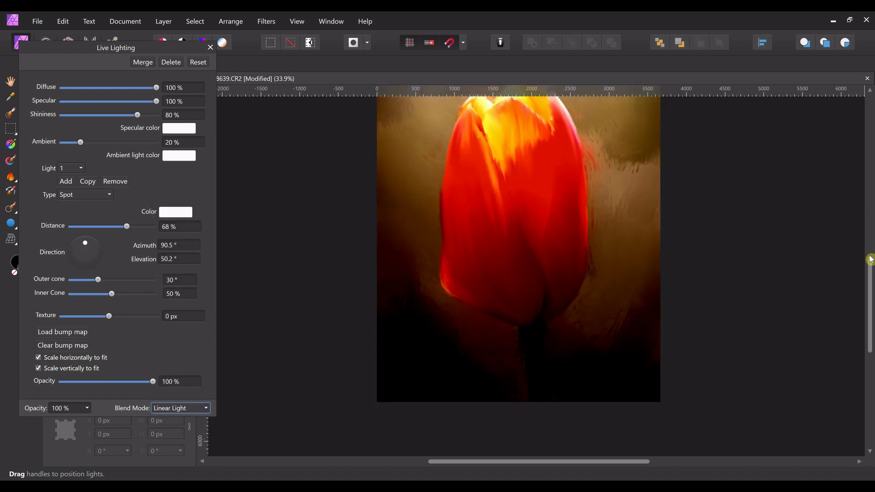
Step: Lower the lighting layer's overall opacity to 68 %, keeping the whole picture in view
drag(870, 258, 871, 225)
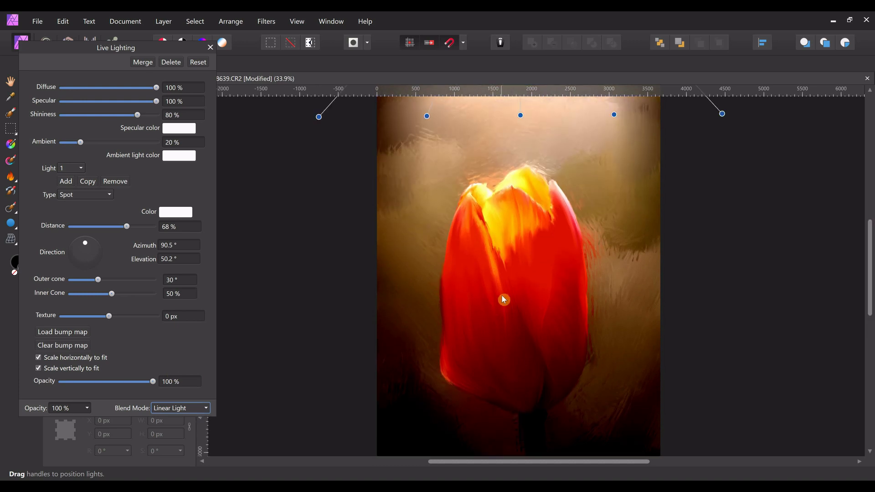
scroll(502, 297, down, 3)
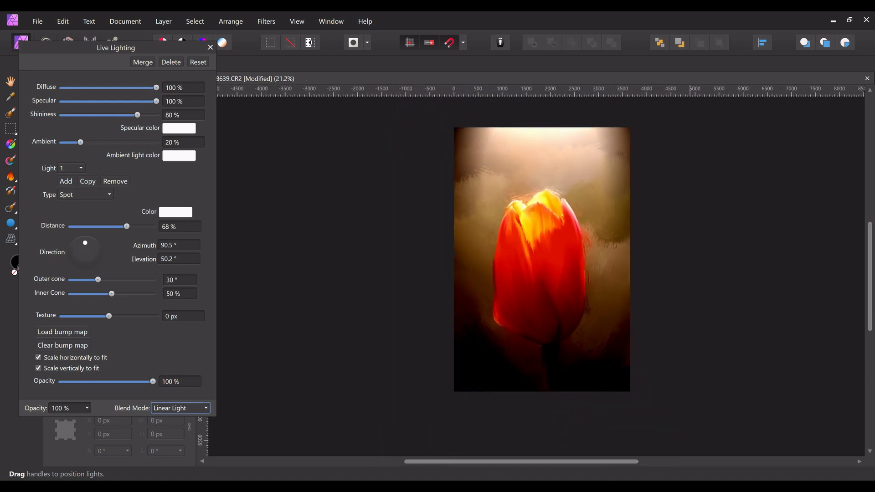
click(87, 407)
drag(88, 424, 65, 420)
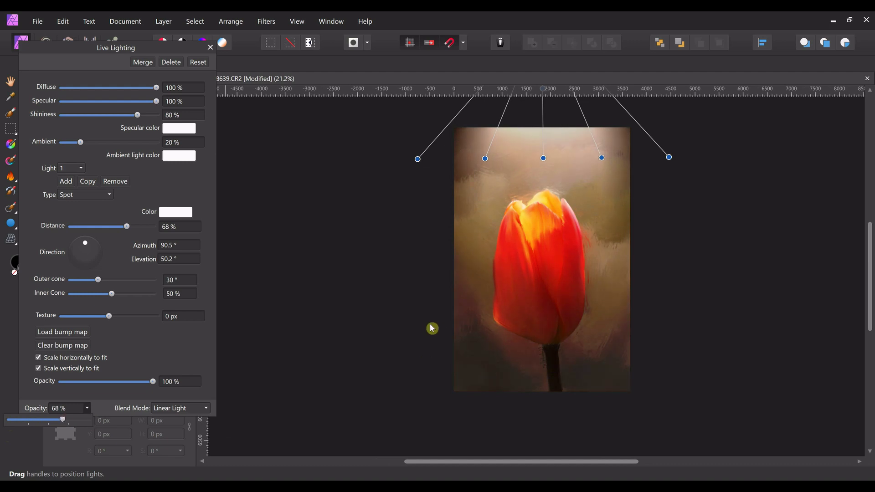
Step: Try the lighting Texture at -61.1 px and at 63.9 px to compare the brush-stroke relief
key(ctrl+plus)
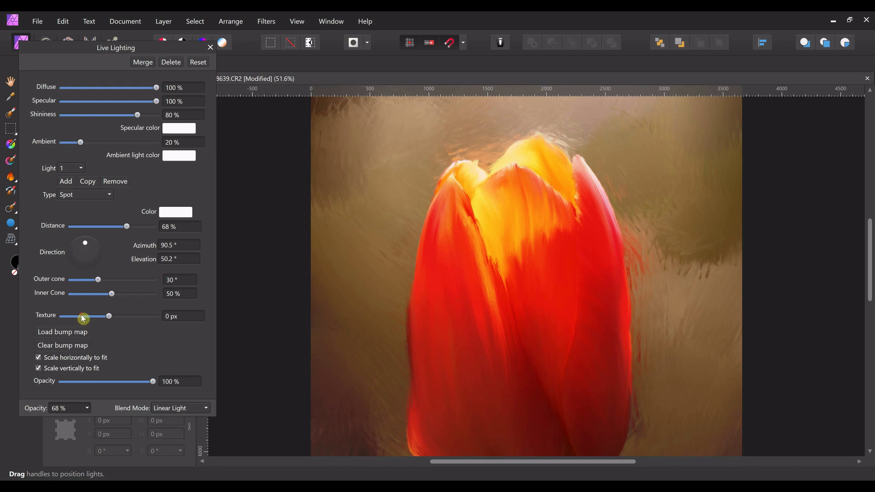
drag(109, 317, 82, 320)
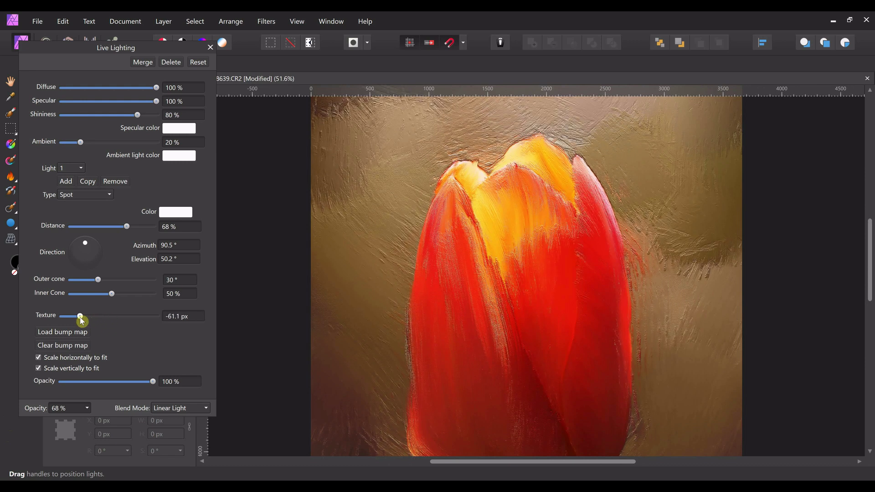
drag(83, 318, 140, 324)
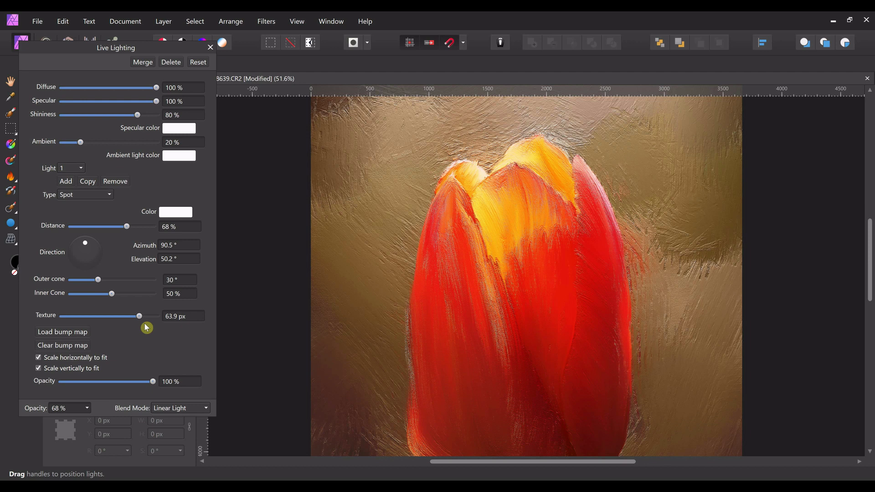
scroll(535, 274, down, 2)
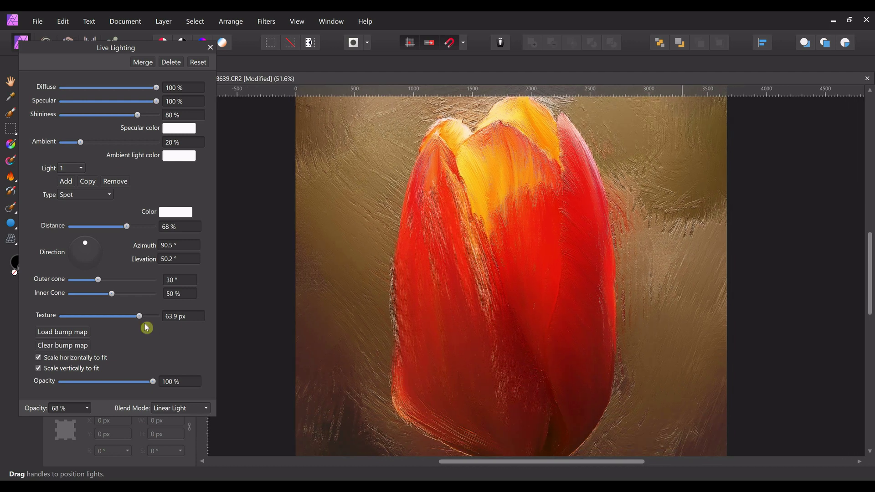
Step: Set the lighting Texture to -56.2 px and check the relief over the flower, stem and background
drag(142, 317, 83, 332)
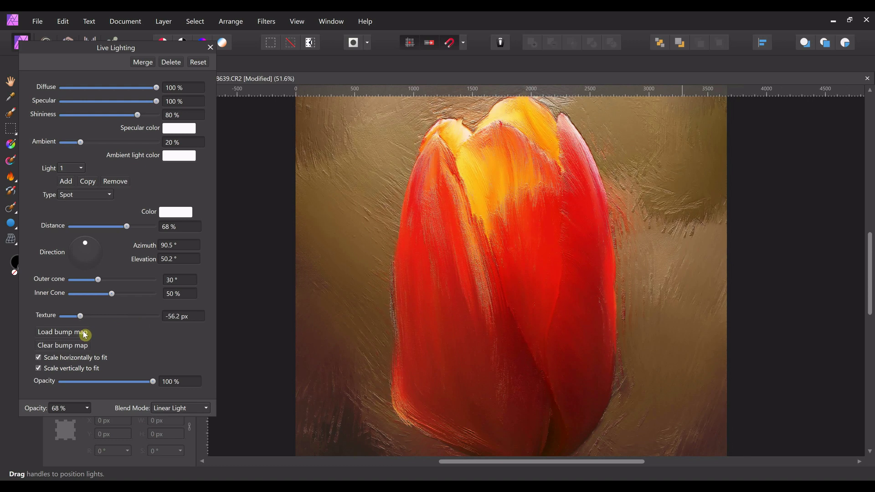
scroll(85, 336, down, 3)
scroll(85, 336, down, 3)
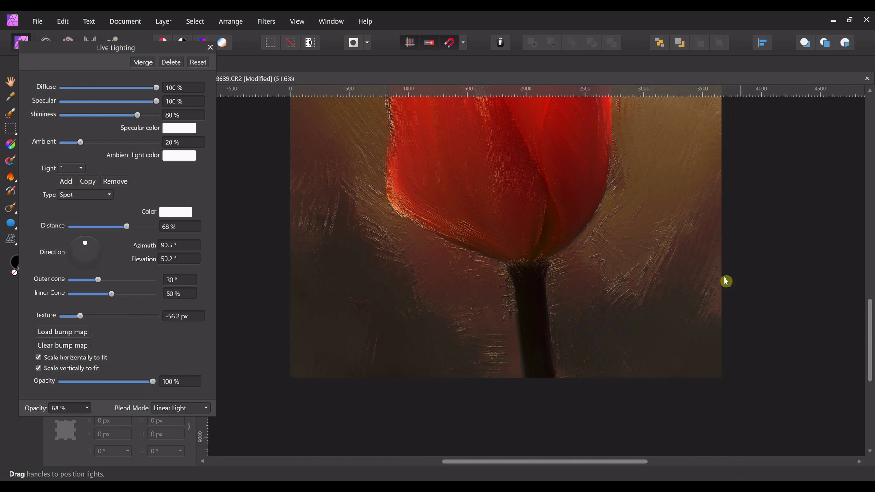
scroll(669, 345, up, 2)
key(ctrl+minus)
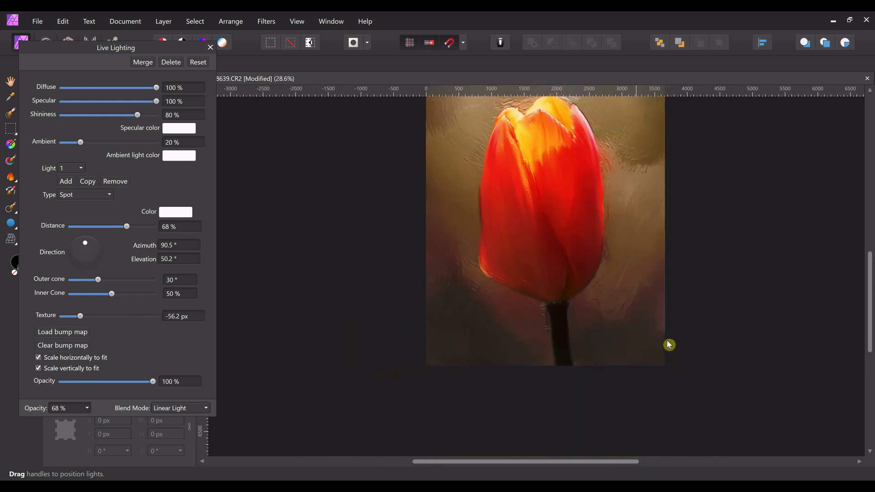
Step: Change the lighting filter's light type to Point and set Specular to 0 %
key(ctrl+minus)
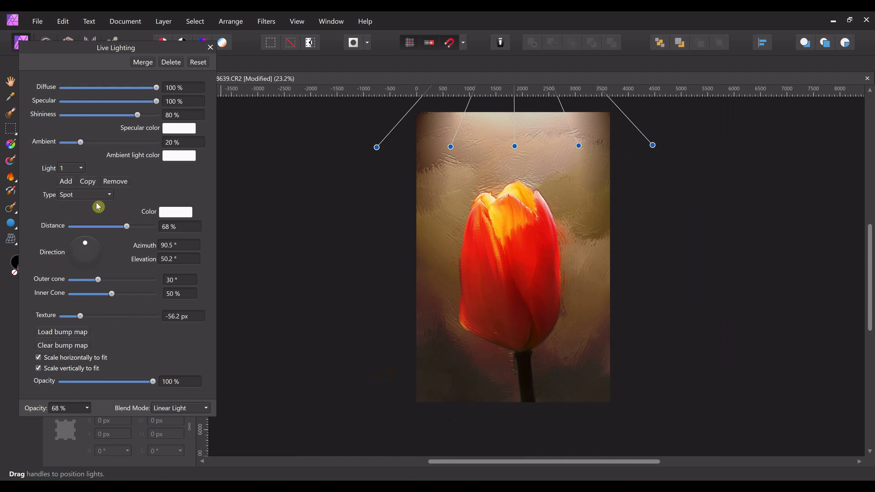
click(108, 197)
click(94, 220)
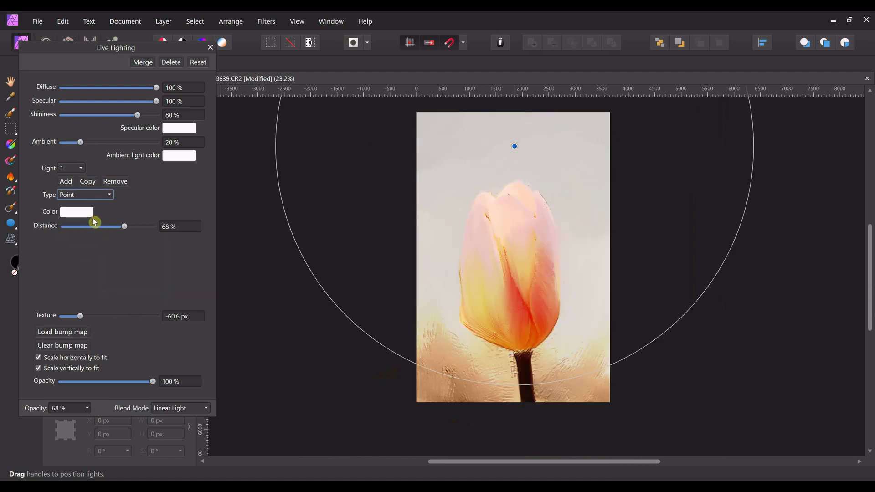
click(61, 104)
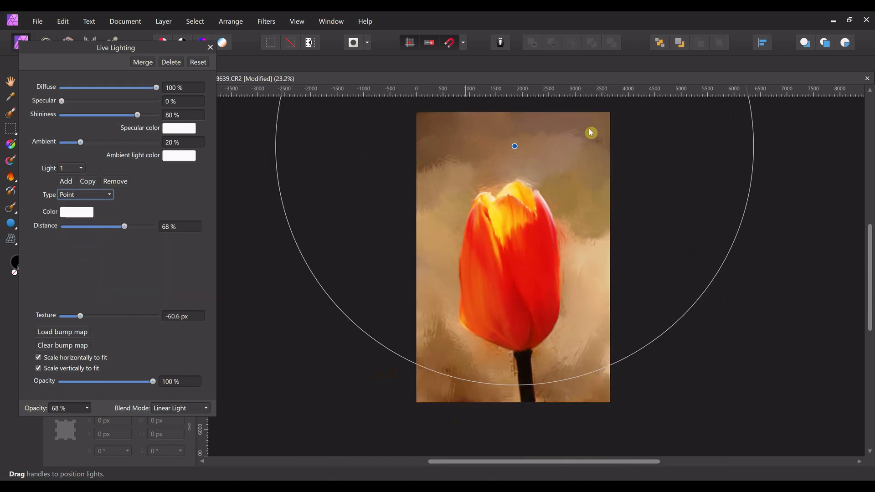
Step: Try the point light centred on the tulip's upper petals with its distance reduced to 24 %
drag(514, 146, 502, 216)
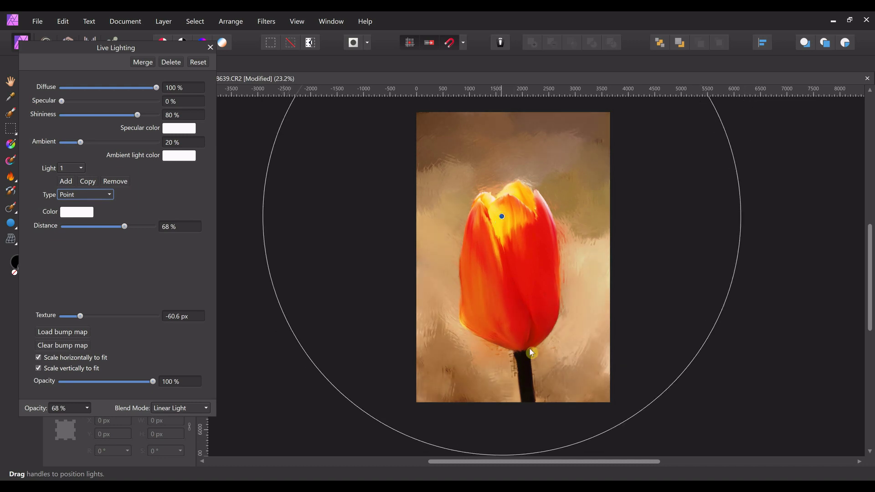
drag(588, 412, 510, 283)
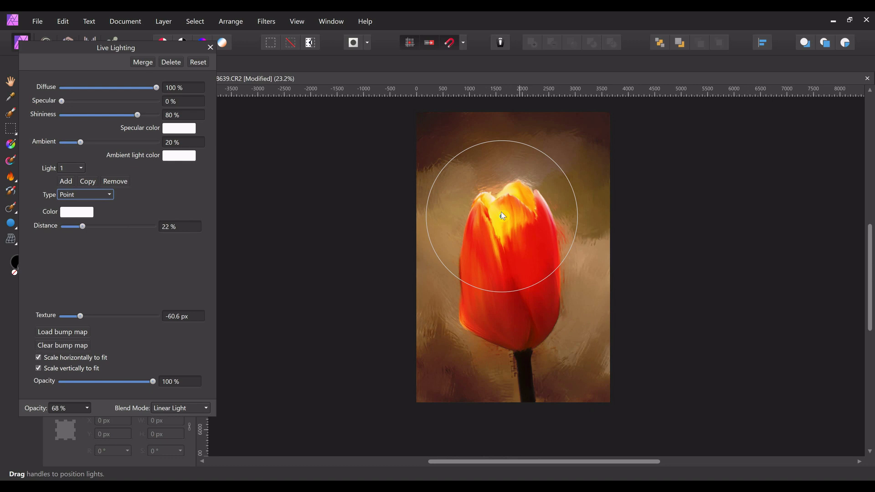
drag(502, 216, 507, 233)
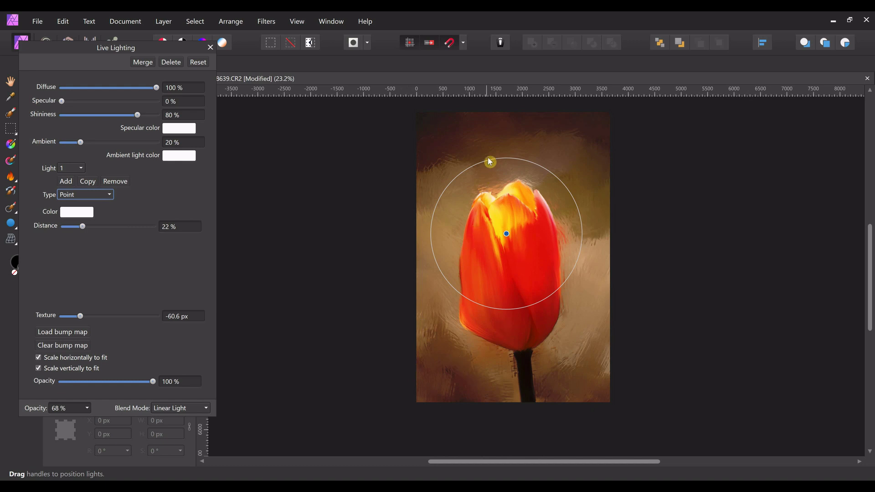
drag(490, 163, 493, 149)
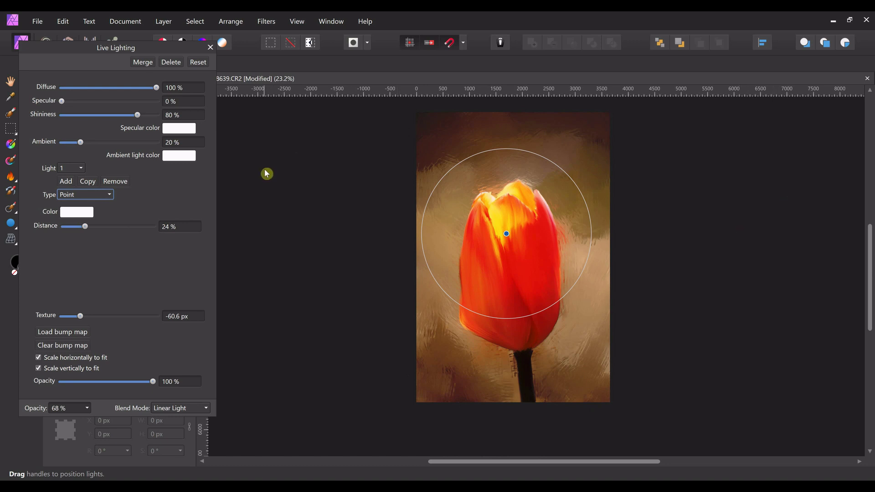
Step: Change the light back to Spot, aim it from the picture's upper-left corner at the tulip's tip with an outer cone of about 44°, and close the lighting settings
click(109, 196)
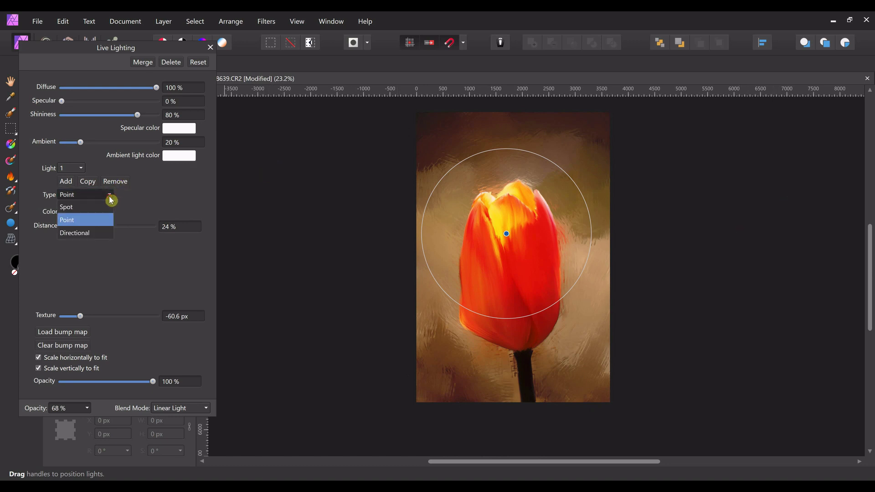
click(101, 207)
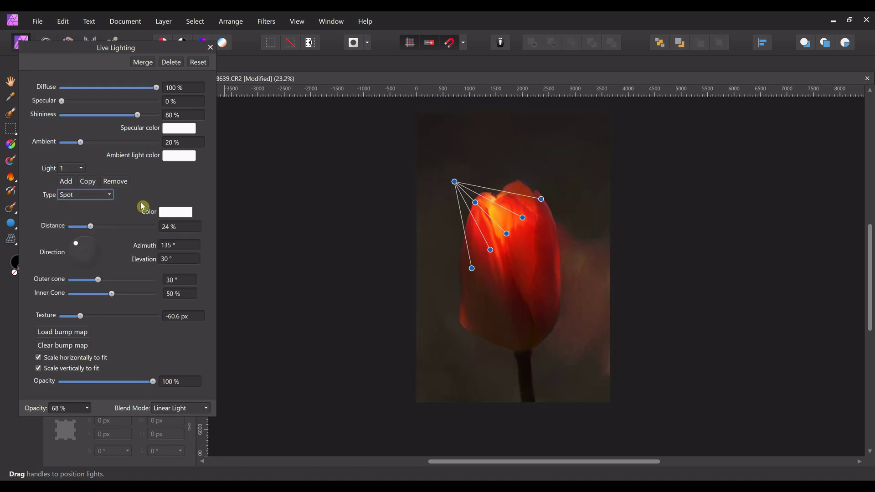
drag(454, 182, 438, 140)
drag(470, 183, 459, 164)
drag(506, 234, 498, 199)
drag(432, 242, 391, 278)
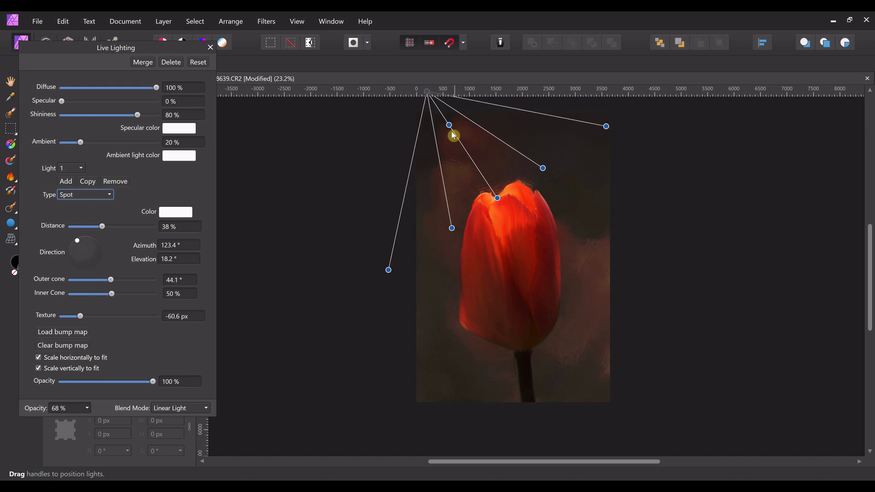
drag(450, 129, 459, 129)
click(211, 48)
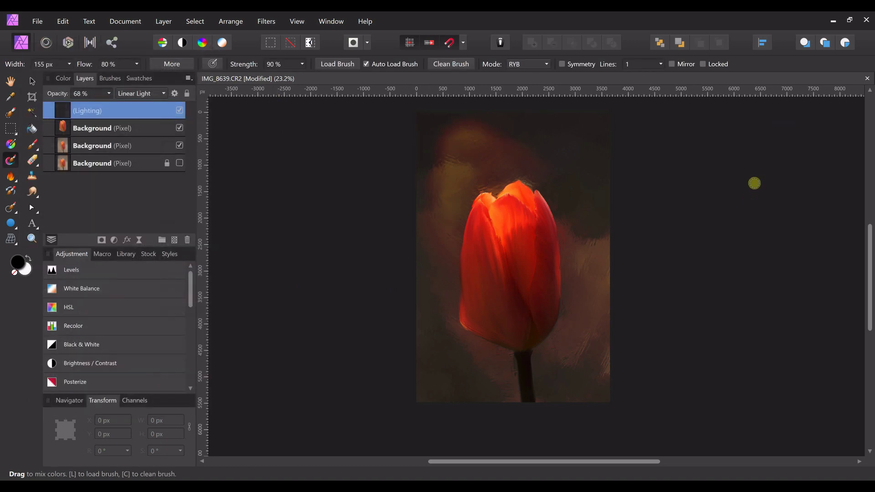
Step: Choose the 08-white-canvas-texture image from the Textures folder as the file to place in the document
click(47, 24)
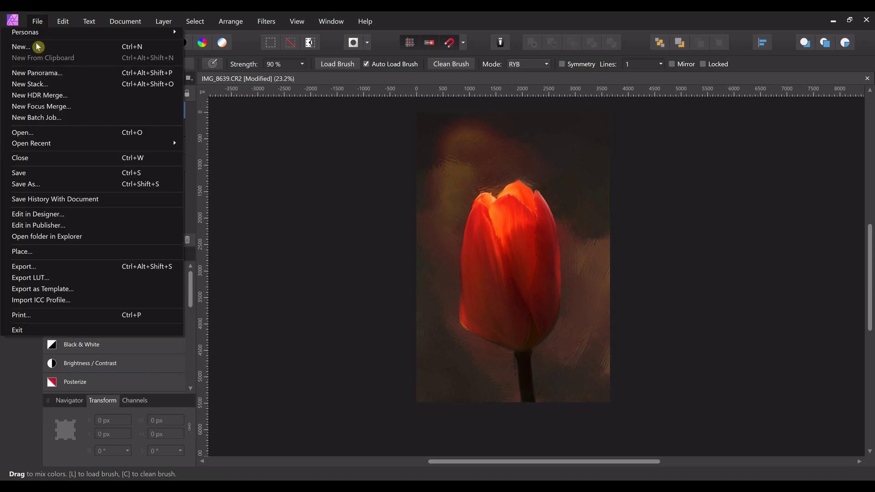
click(38, 253)
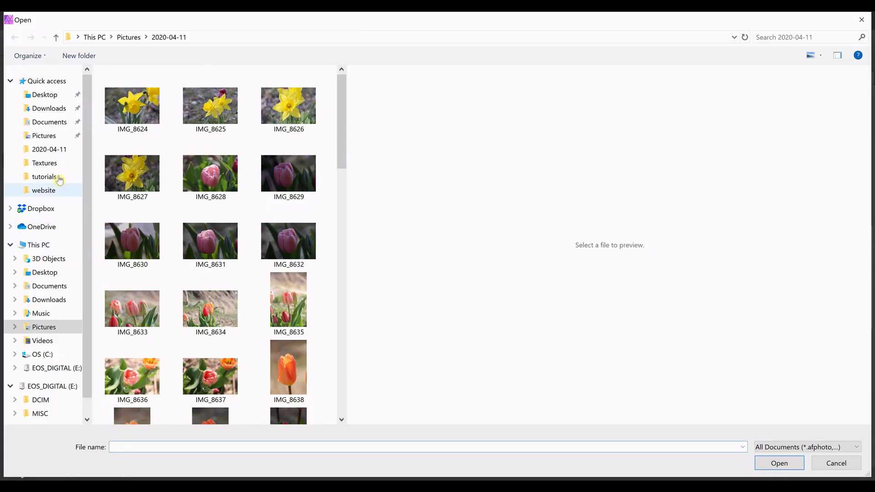
click(45, 162)
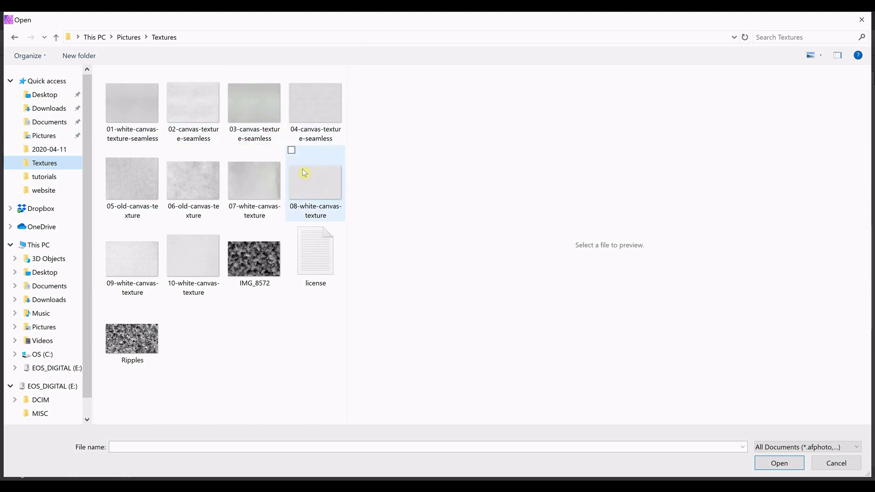
click(310, 182)
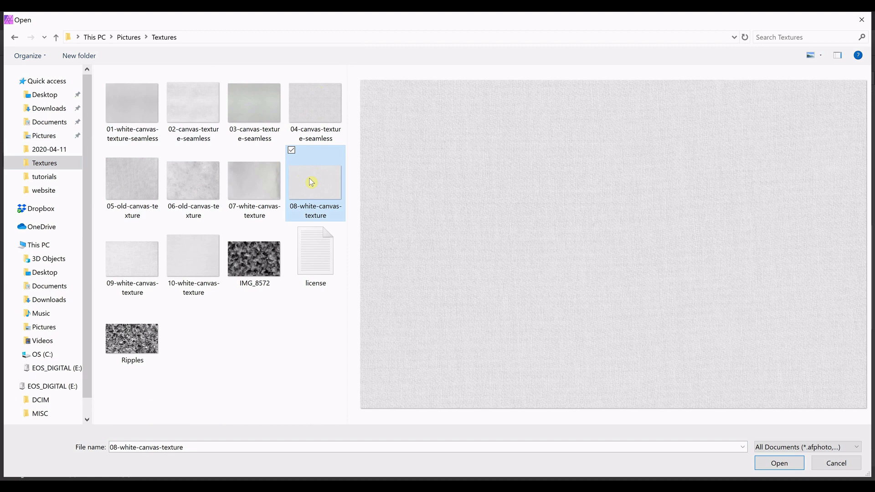
click(189, 274)
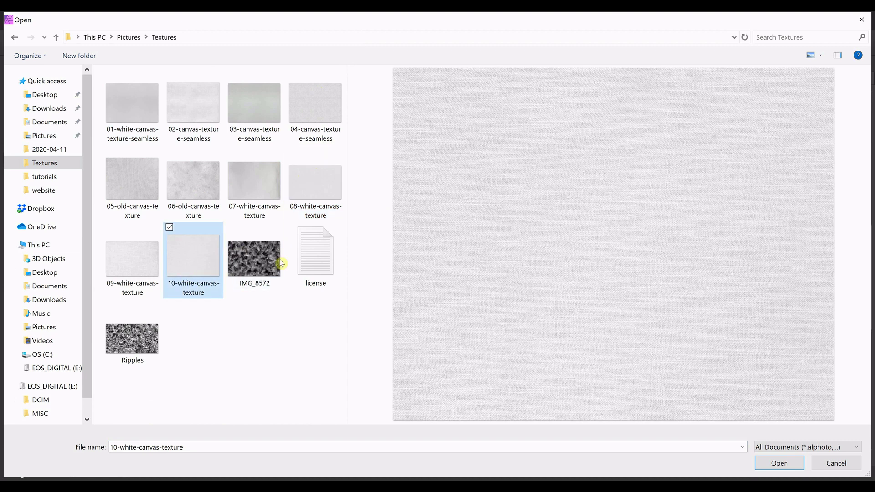
click(327, 201)
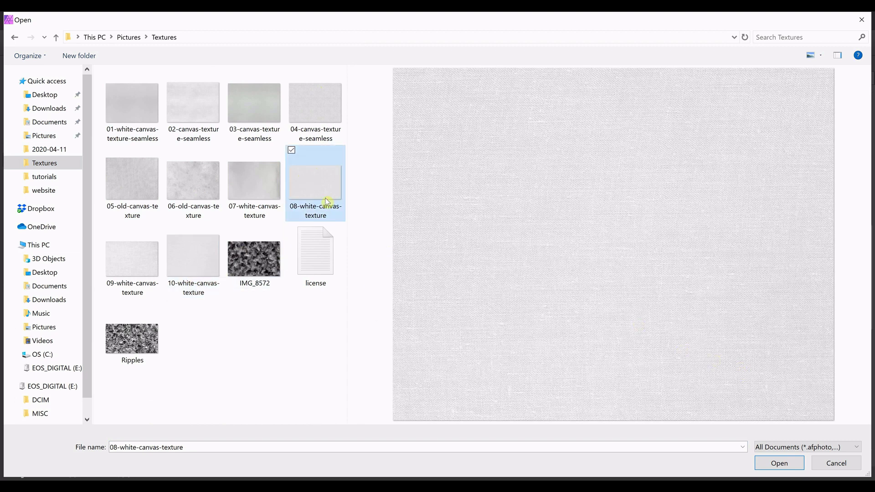
click(779, 463)
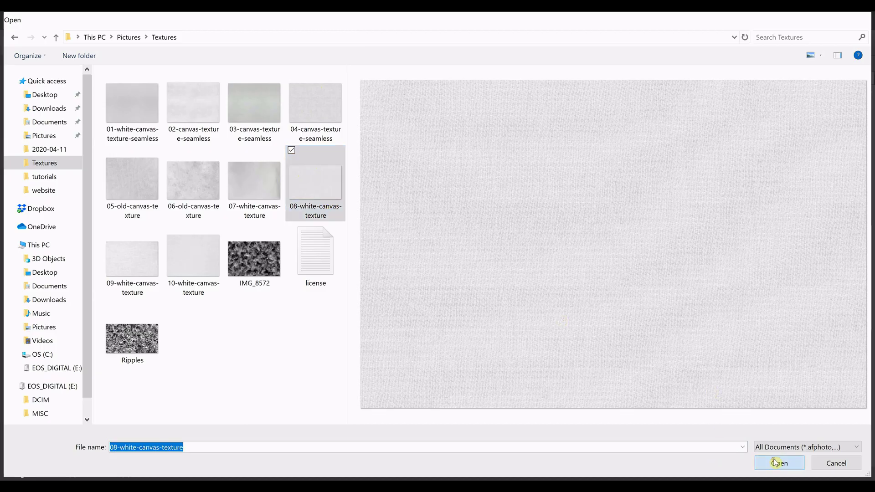
Step: Place the canvas texture at about 8473 × 5496 px so that it covers the whole picture
mouse_move(356, 113)
mouse_down()
mouse_move(415, 122)
mouse_move(542, 211)
mouse_move(687, 385)
mouse_move(816, 396)
mouse_move(803, 403)
mouse_up()
drag(611, 274, 576, 258)
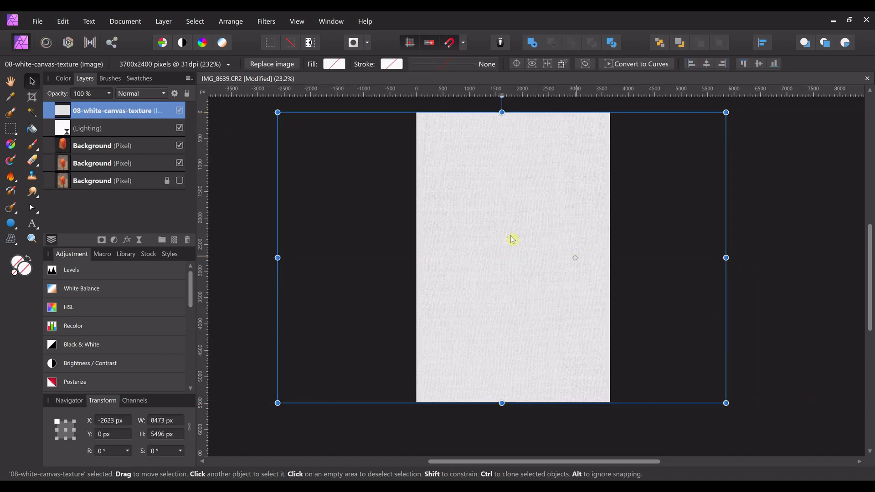
scroll(602, 180, up, 1)
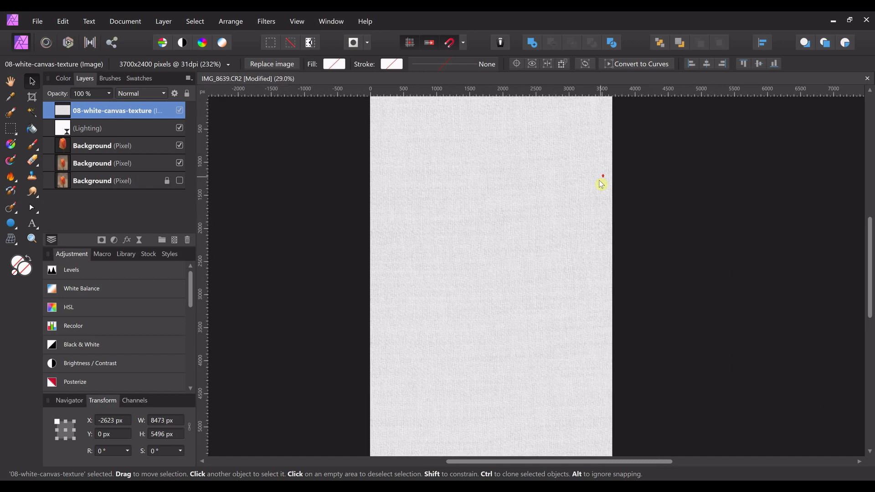
scroll(597, 188, down, 1)
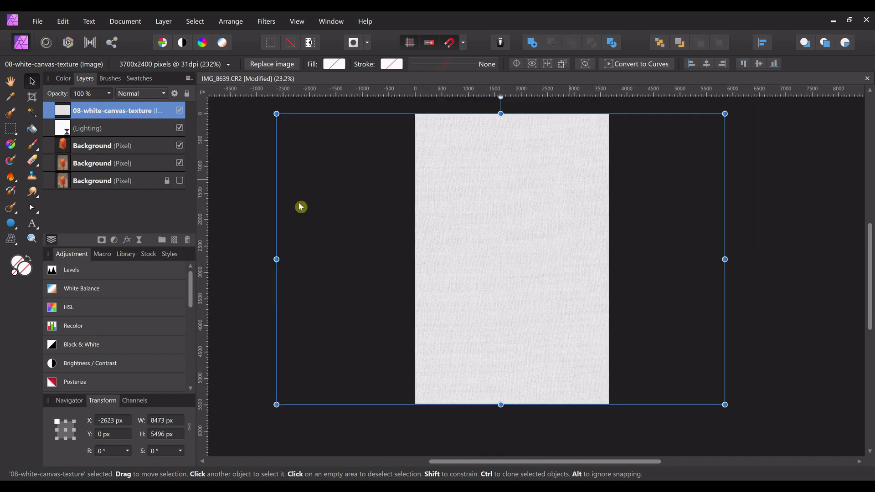
Step: Set the canvas texture layer's blend mode to Multiply and check its effect on the painting
click(164, 93)
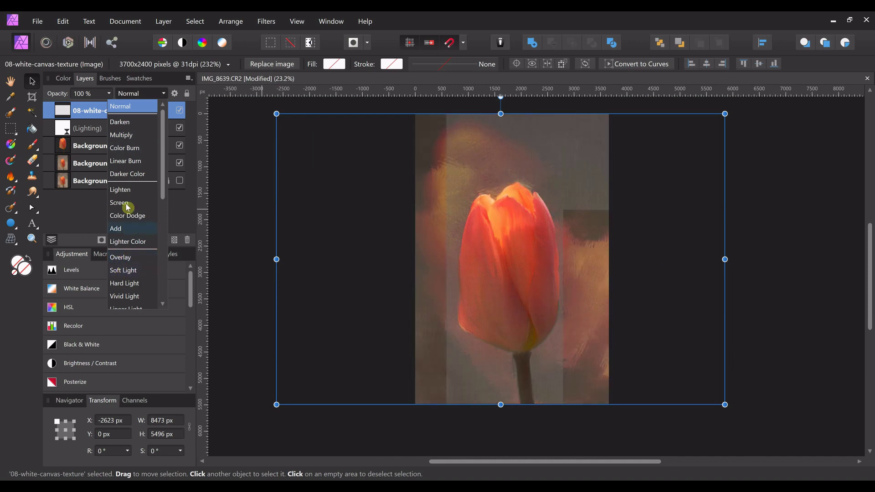
click(143, 133)
click(181, 113)
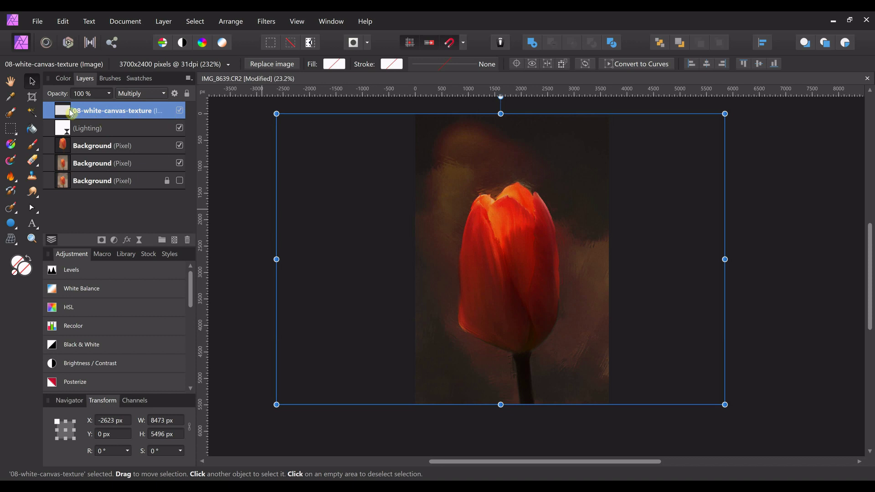
Step: Try the canvas texture layer at 80 % opacity over the petals, then restore it to 100 %
click(109, 93)
drag(111, 108, 94, 106)
scroll(528, 207, up, 5)
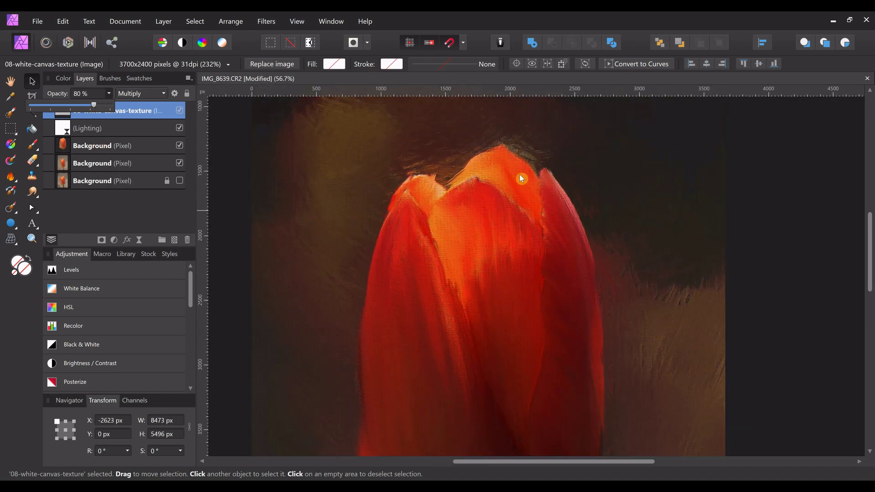
drag(95, 105, 116, 108)
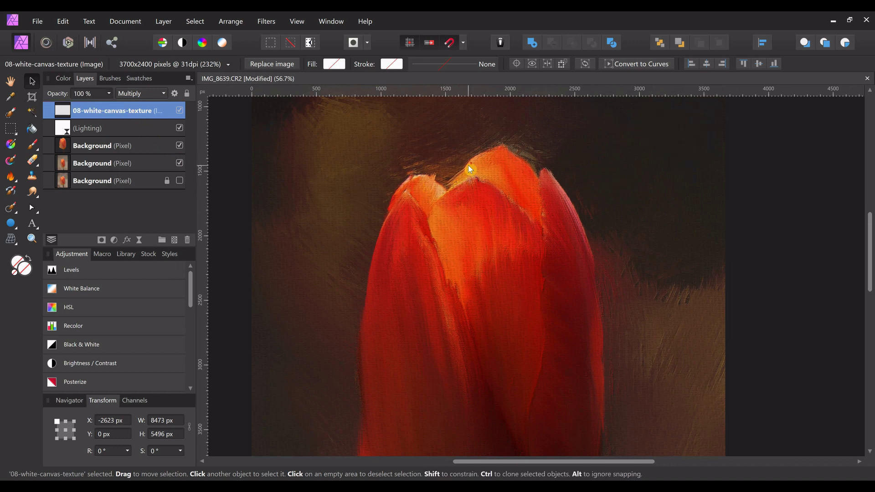
scroll(468, 165, down, 4)
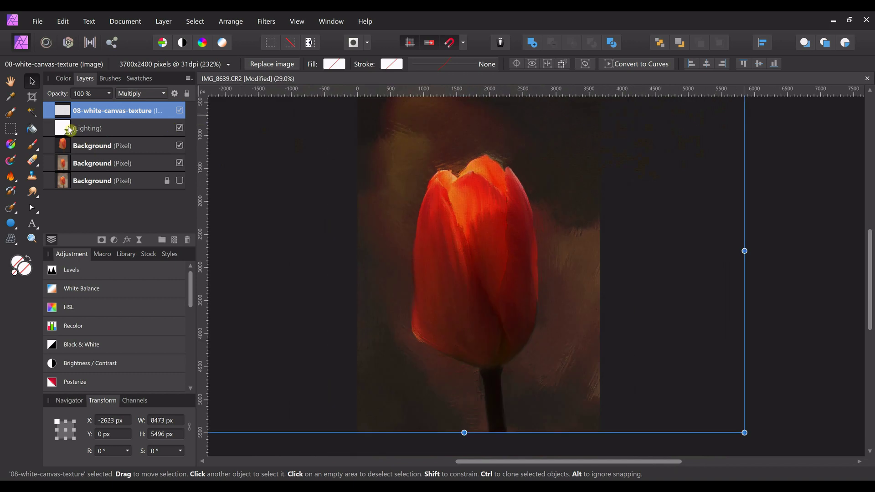
Step: Try the Lighting layer above the canvas texture layer and move it back below
click(63, 130)
drag(63, 130, 65, 112)
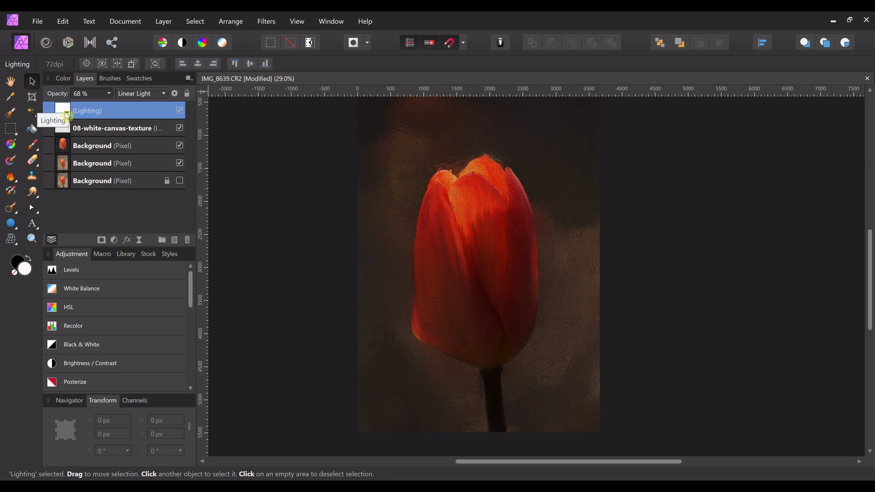
drag(69, 112, 65, 135)
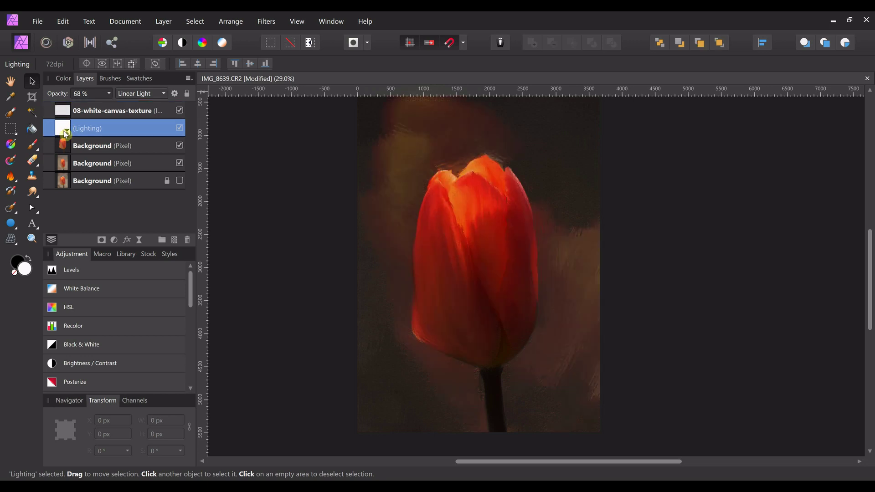
Step: Duplicate the canvas texture layer, blend the copy with Overlay and lower its opacity to 25 %
click(62, 112)
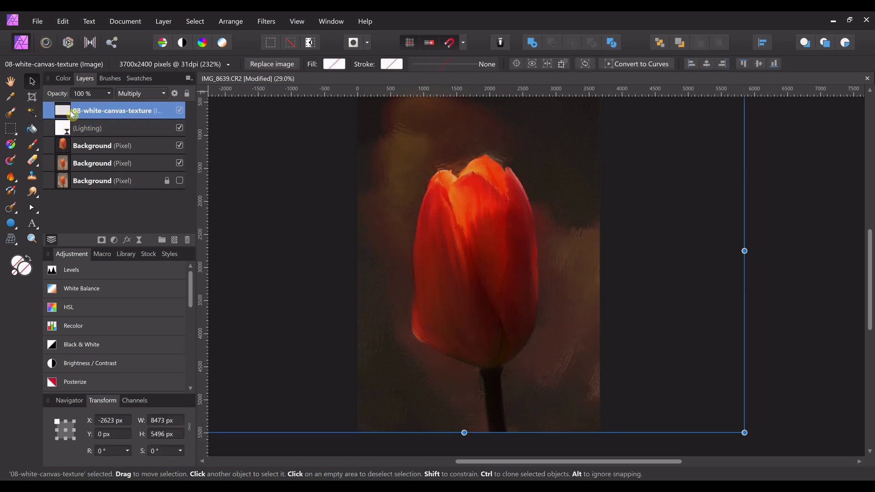
key(ctrl+j)
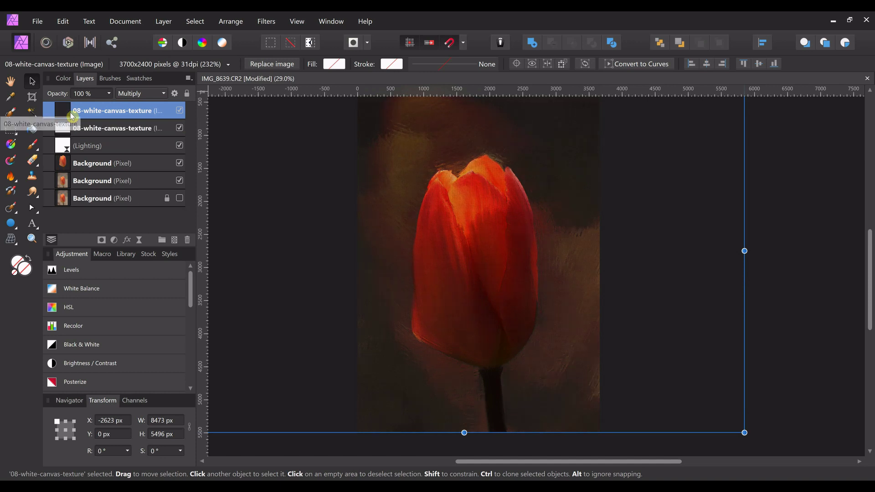
click(162, 93)
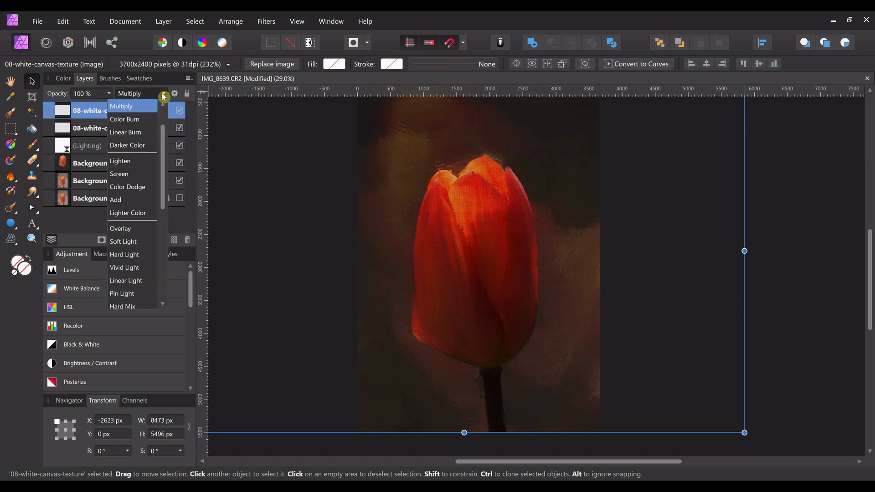
click(134, 230)
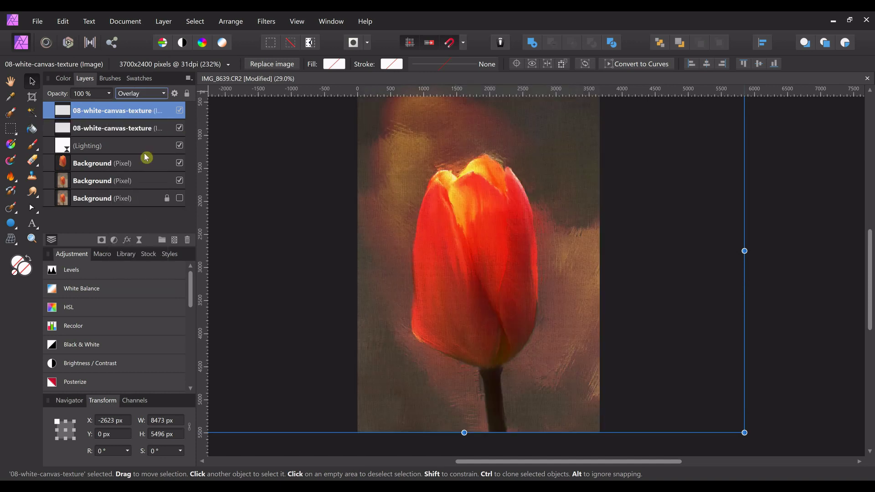
drag(112, 103, 52, 108)
click(784, 147)
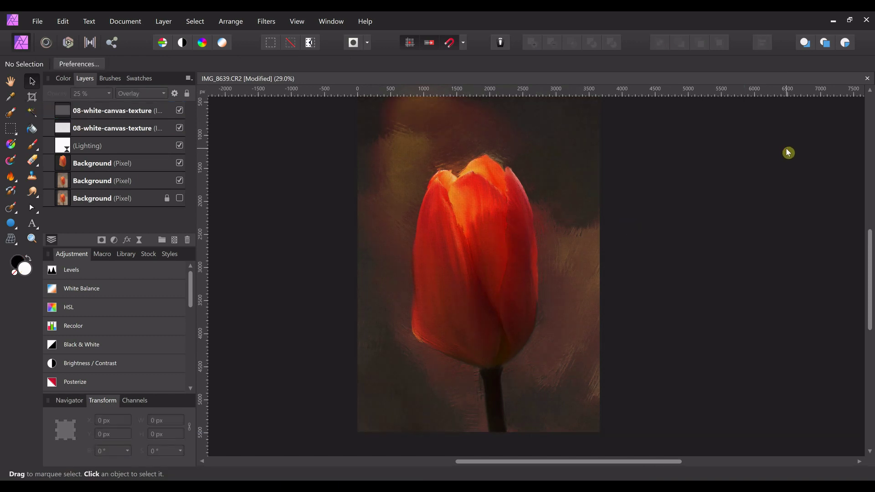
Step: Add a new empty pixel layer above both canvas texture layers
scroll(788, 153, down, 3)
scroll(788, 153, right, 1)
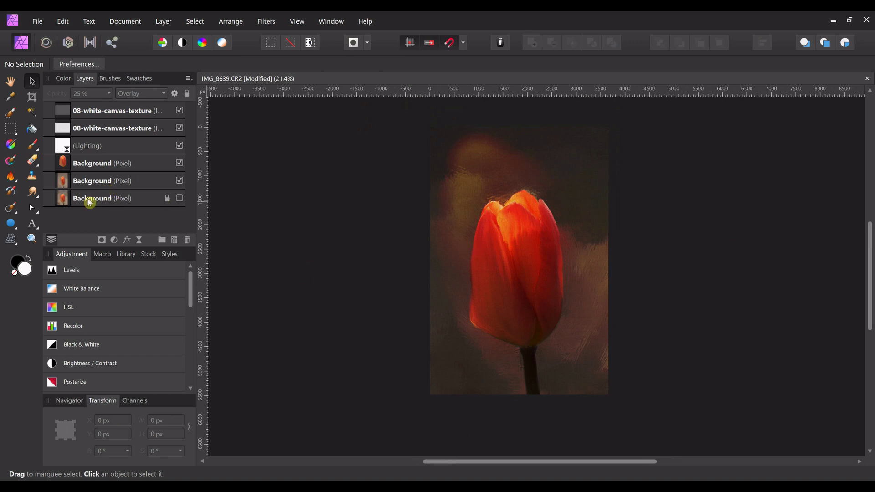
click(175, 242)
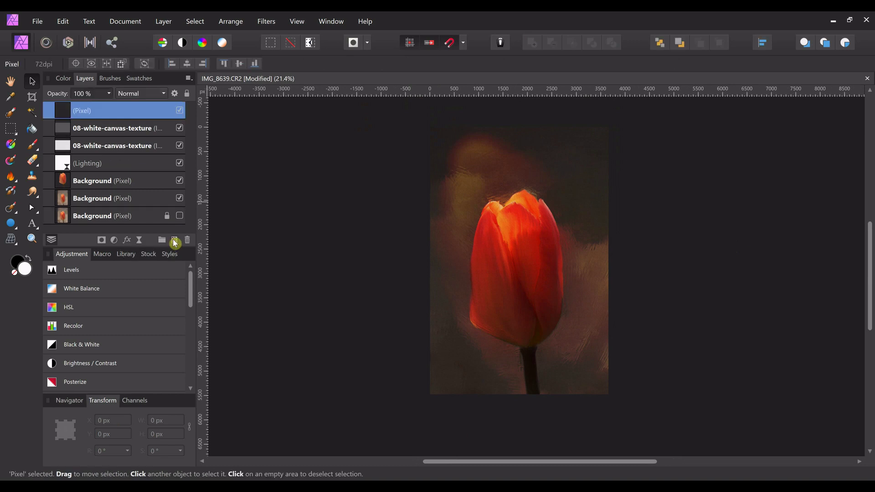
Step: Flood fill the new pixel layer with black and move it directly below the cut-out tulip layer
click(30, 130)
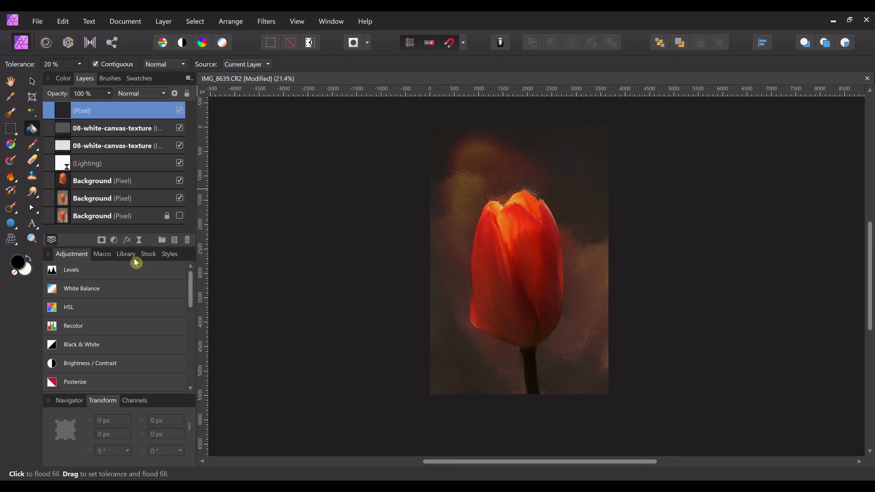
click(456, 194)
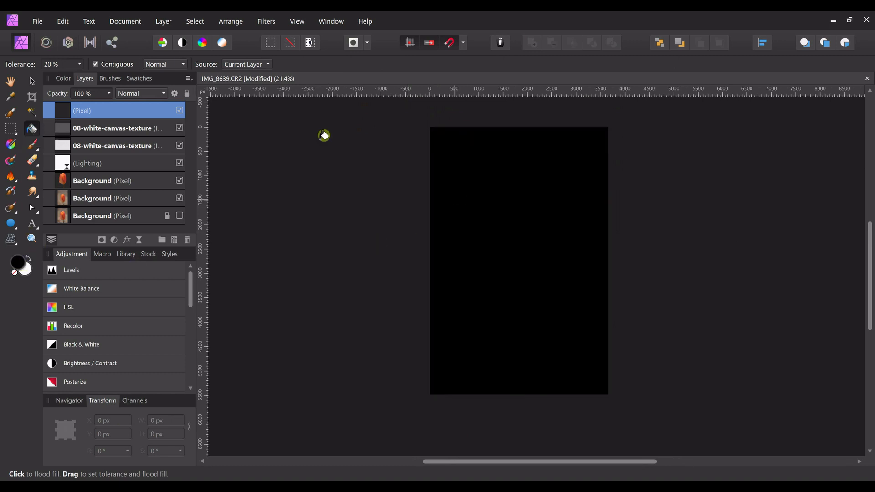
click(36, 83)
drag(65, 108, 63, 187)
click(271, 232)
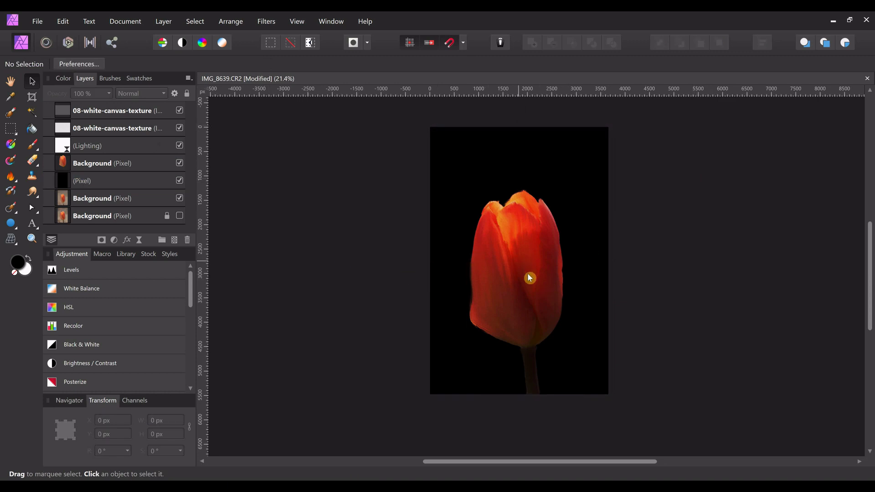
Step: Hide both canvas texture layers to check the tulip's painted edges against the black backdrop
click(180, 111)
click(180, 128)
scroll(498, 340, up, 3)
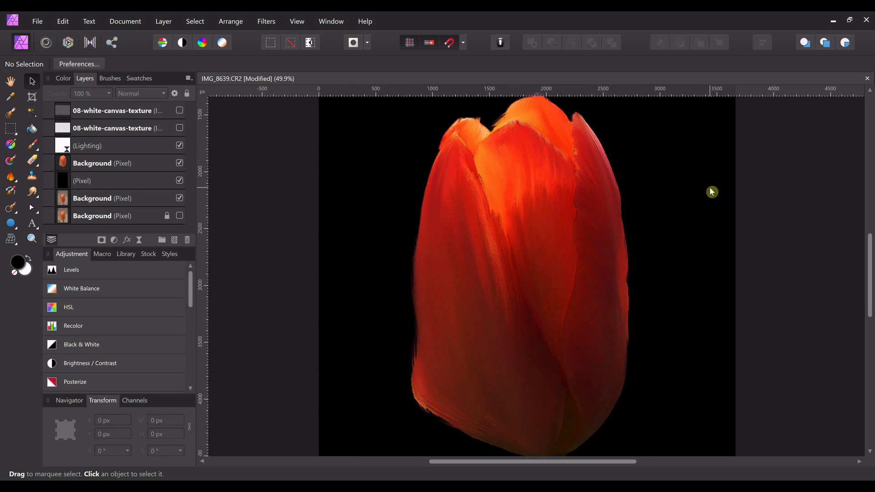
scroll(710, 188, down, 2)
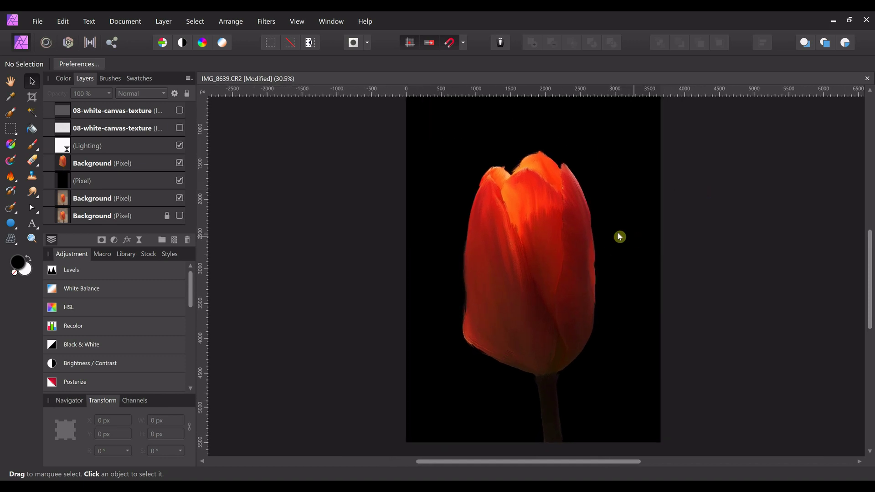
Step: Flood fill the backdrop pixel layer behind the tulip with white, then hide that layer
click(62, 185)
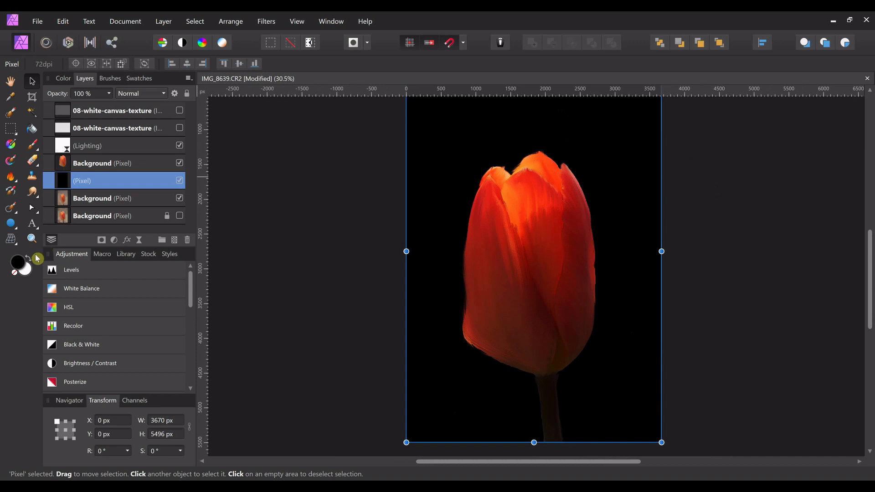
click(31, 128)
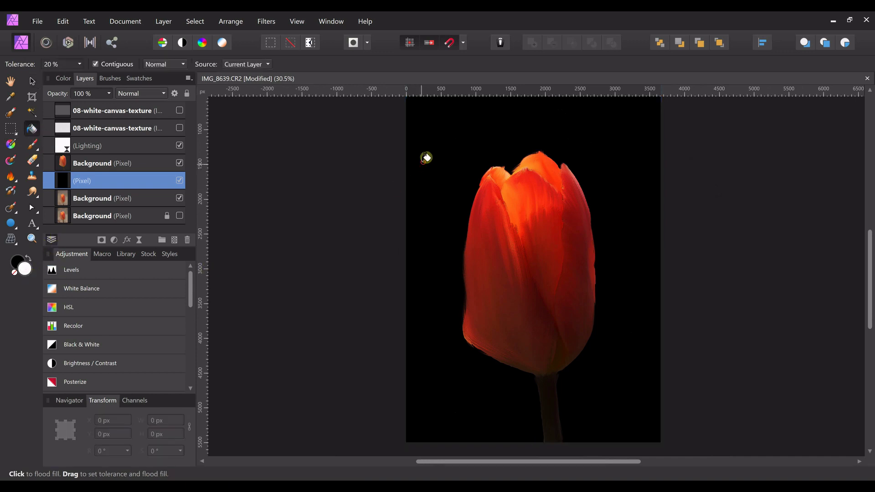
click(361, 158)
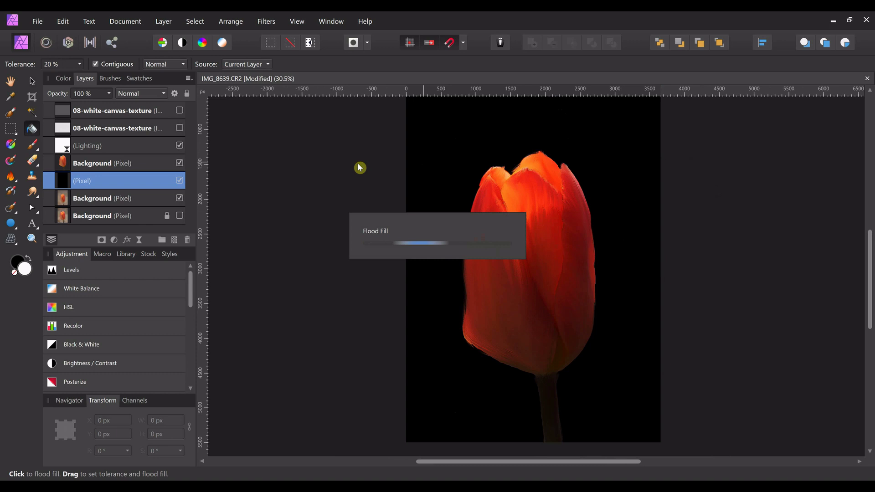
click(361, 158)
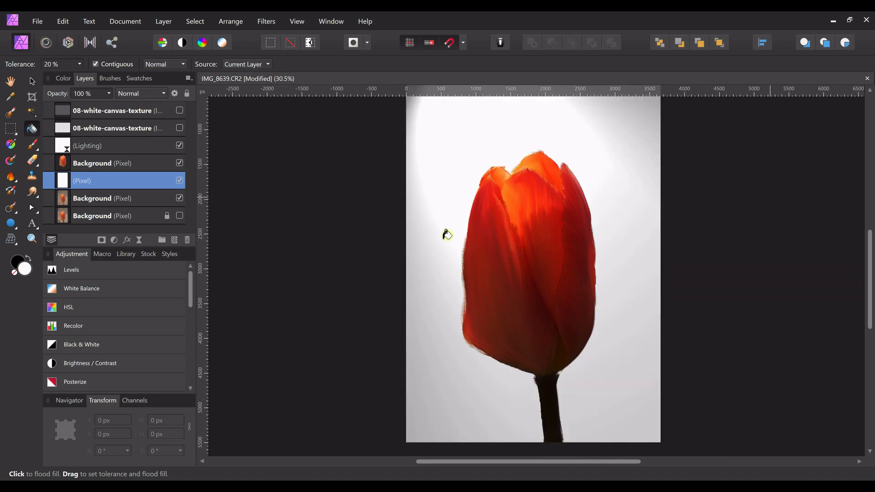
ctrl+scroll(718, 241, down, 2)
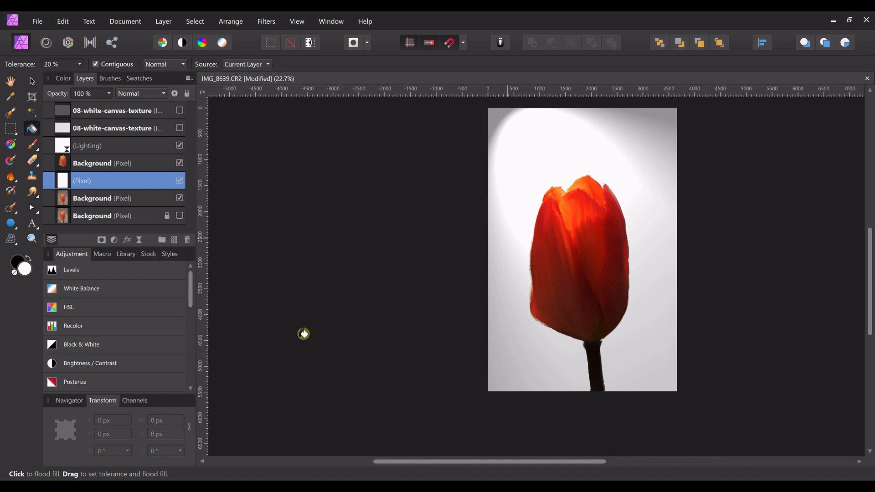
scroll(280, 331, right, 3)
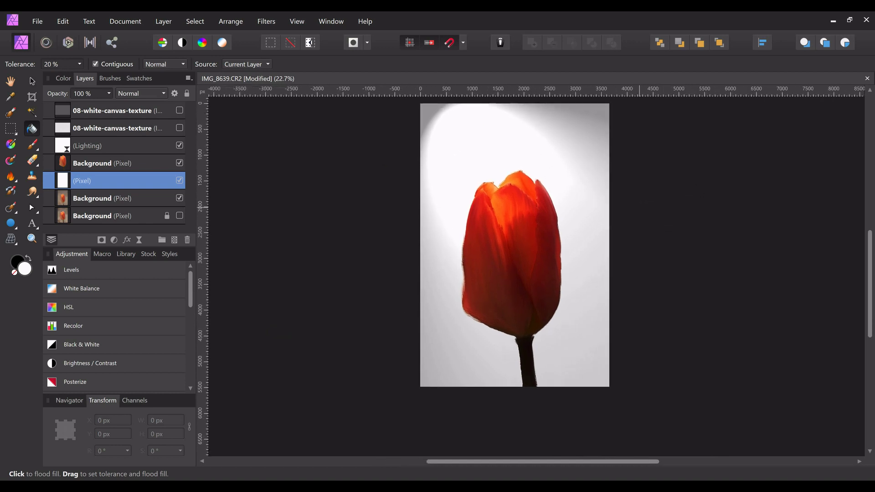
click(183, 181)
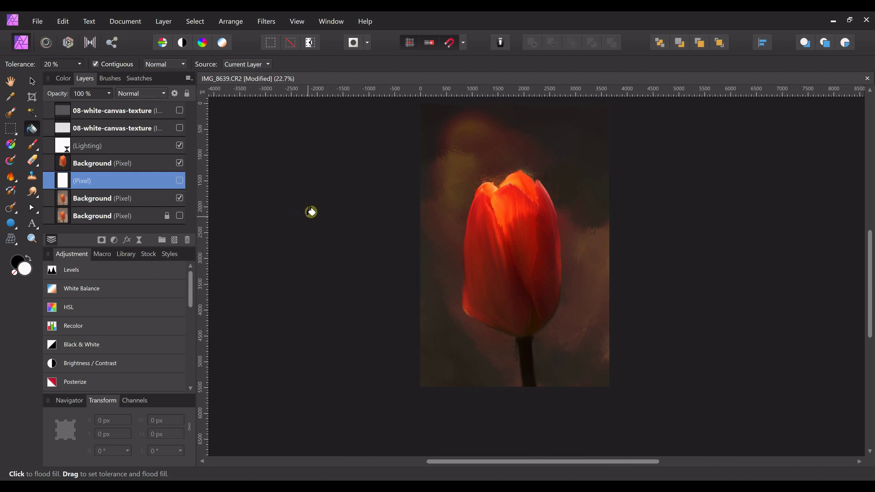